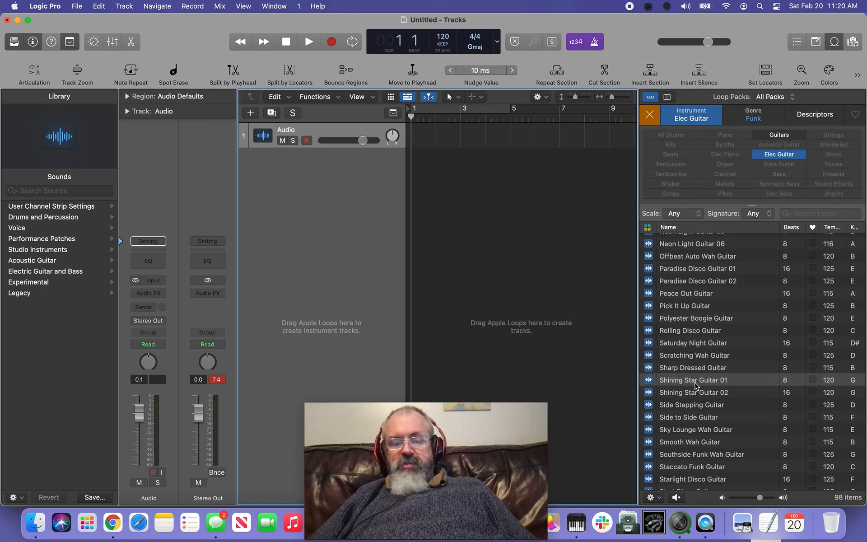
Step: Place the Shining Star Guitar 01 loop at bar 1 on the Audio track and play it back
{"action": "left_click_drag", "start_coordinate": [695, 385], "coordinate": [413, 135]}
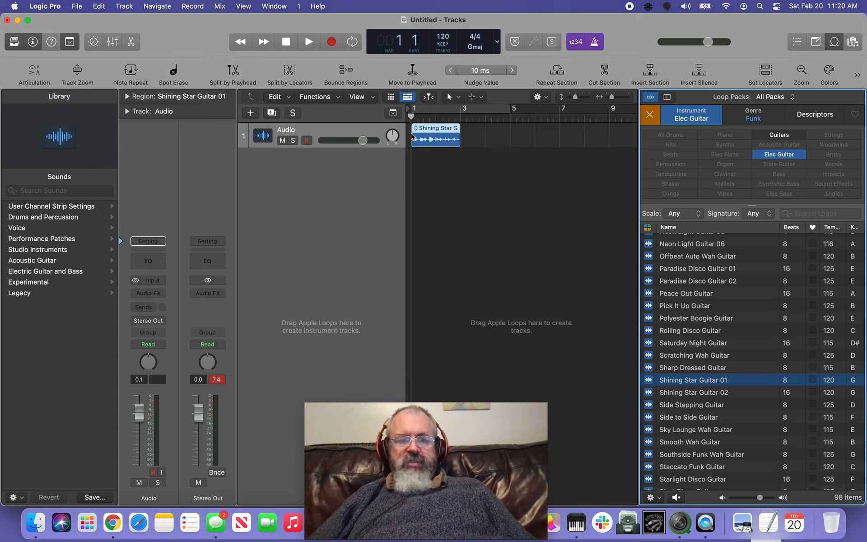
{"action": "key", "text": "space"}
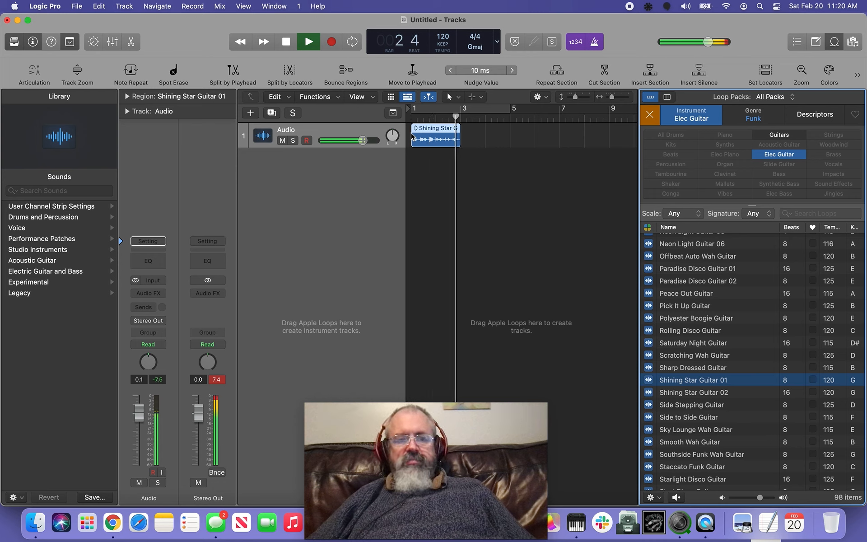
{"action": "key", "text": "space"}
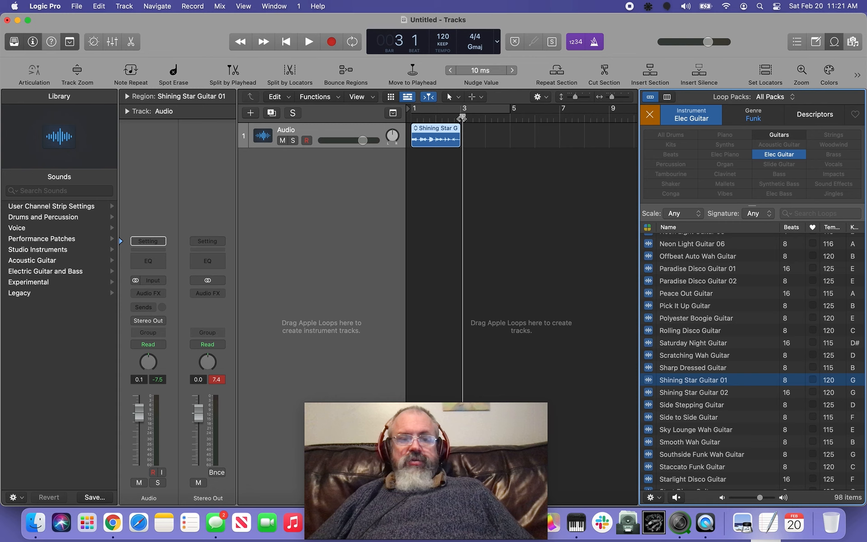
Step: Split the Shining Star Guitar 01 region at bar 2
{"action": "left_click_drag", "start_coordinate": [461, 117], "coordinate": [436, 118]}
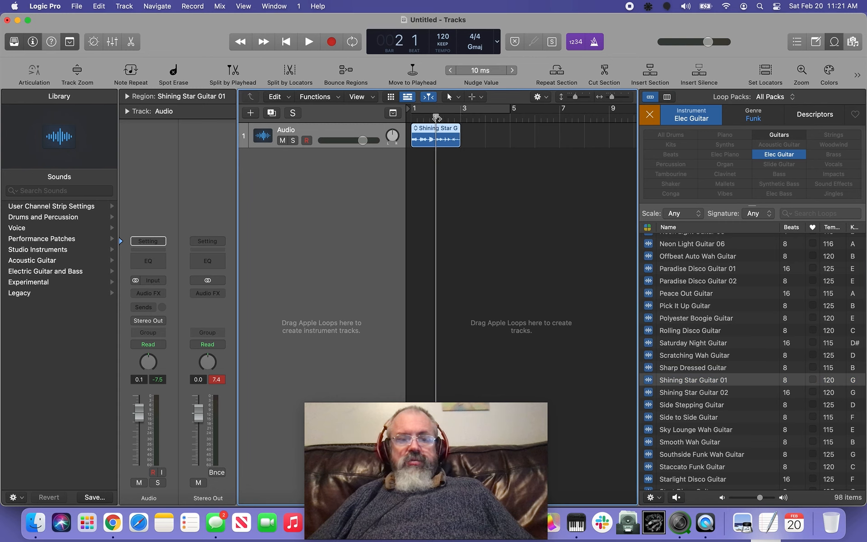
{"action": "key", "text": "super+t"}
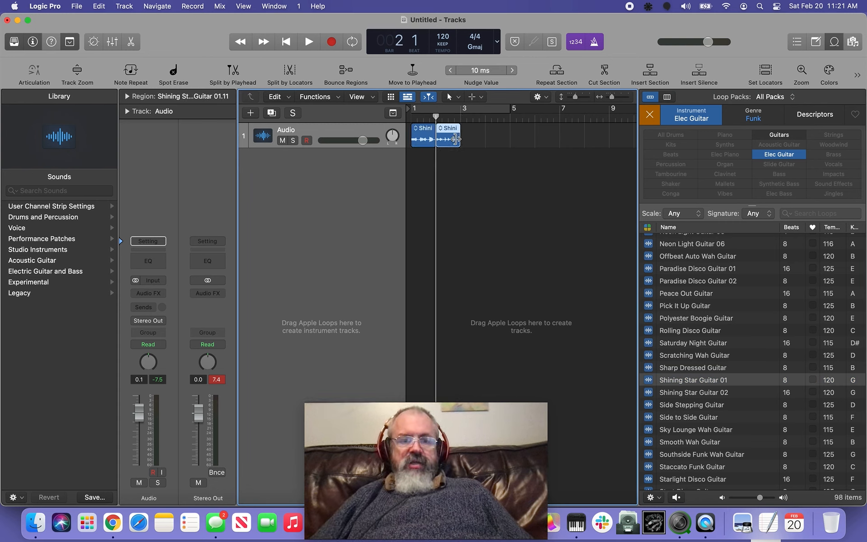
Step: Copy the second one-bar piece to bar 3 and join all three pieces into one region
{"action": "left_click_drag", "start_coordinate": [449, 132], "coordinate": [411, 131]}
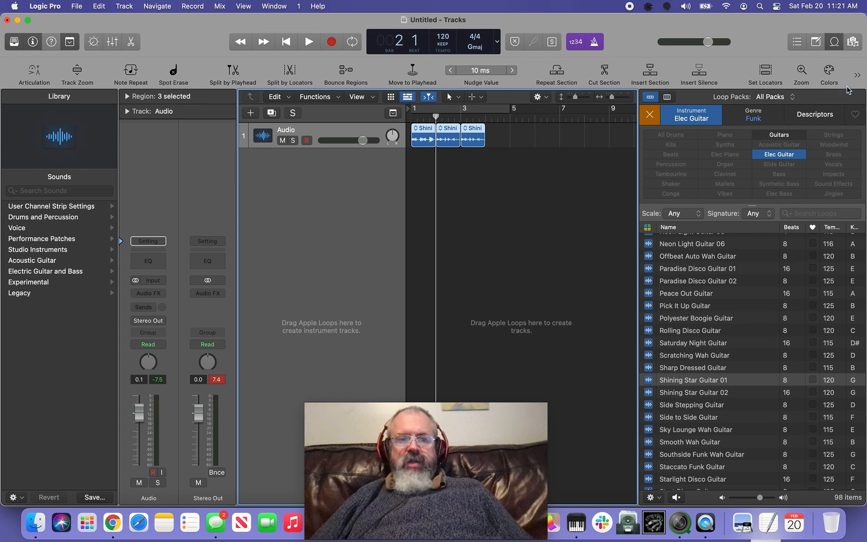
{"action": "key", "text": "super+j"}
{"action": "left_click", "coordinate": [481, 203]}
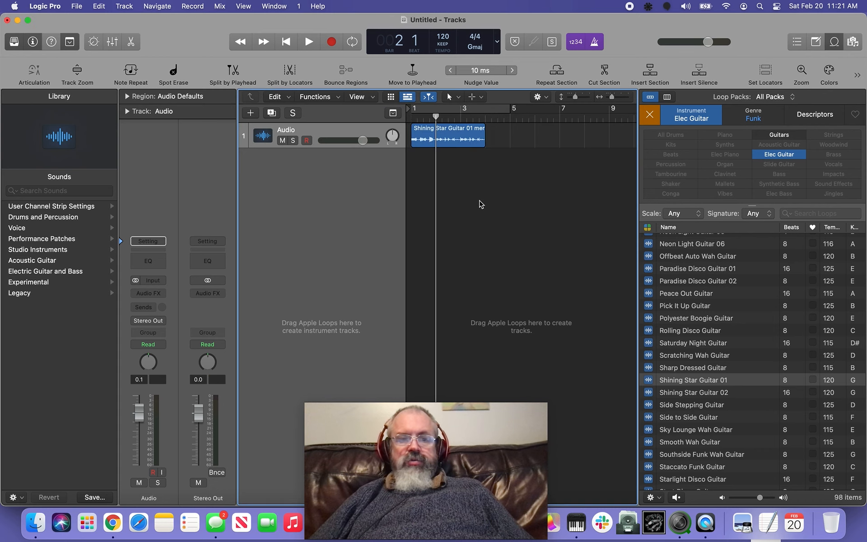
Step: Turn on looping for the merged guitar region and play the track from the beginning
{"action": "key", "text": "Return"}
{"action": "key", "text": "space"}
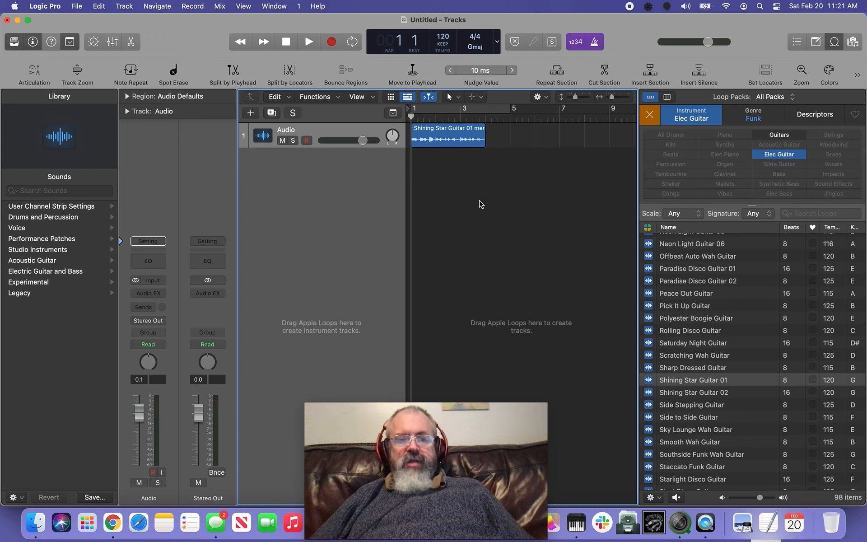
{"action": "left_click", "coordinate": [458, 126]}
{"action": "key", "text": "l"}
{"action": "key", "text": "space"}
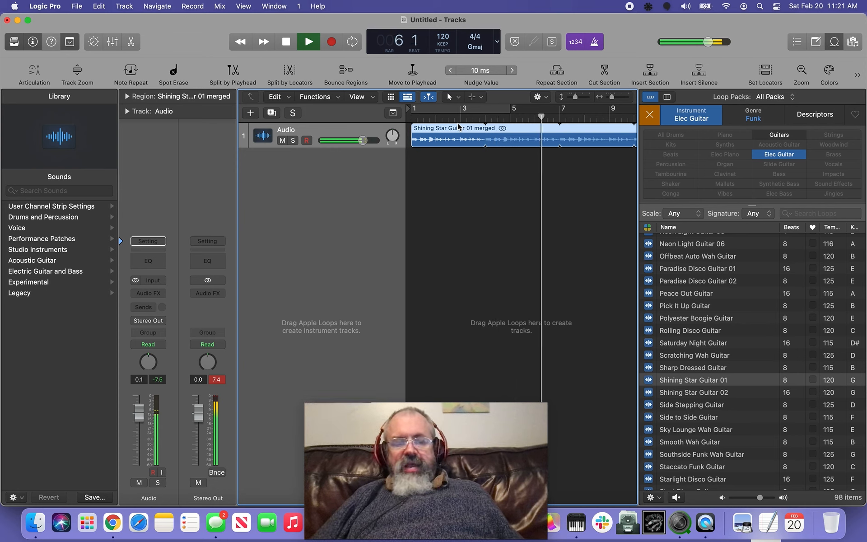
{"action": "key", "text": "space"}
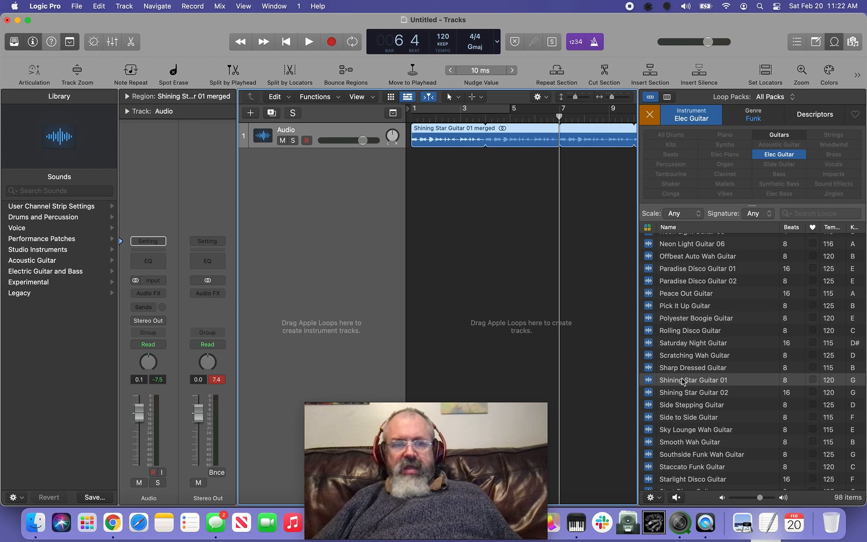
Step: Create a new Quick Sampler (Optimized) track from the Shining Star Guitar 01 loop
{"action": "left_click_drag", "start_coordinate": [682, 381], "coordinate": [317, 188]}
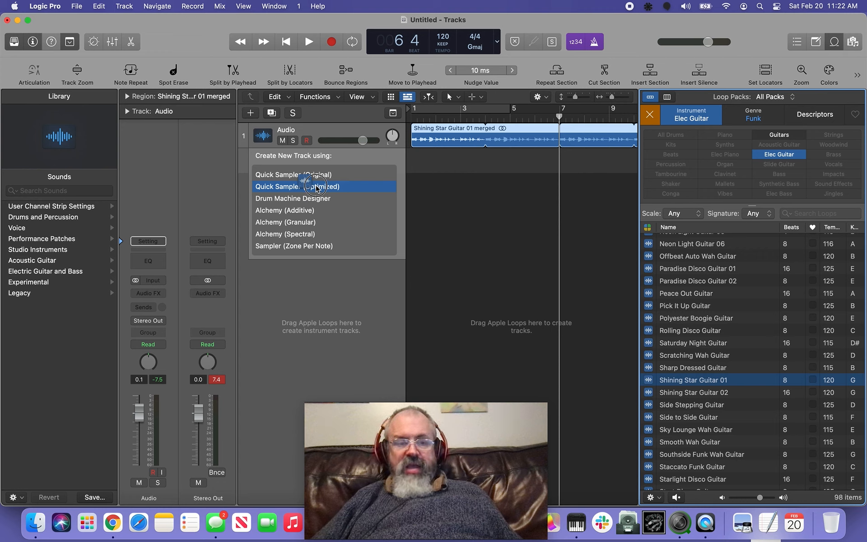
{"action": "left_click_drag", "start_coordinate": [318, 188], "coordinate": [368, 186]}
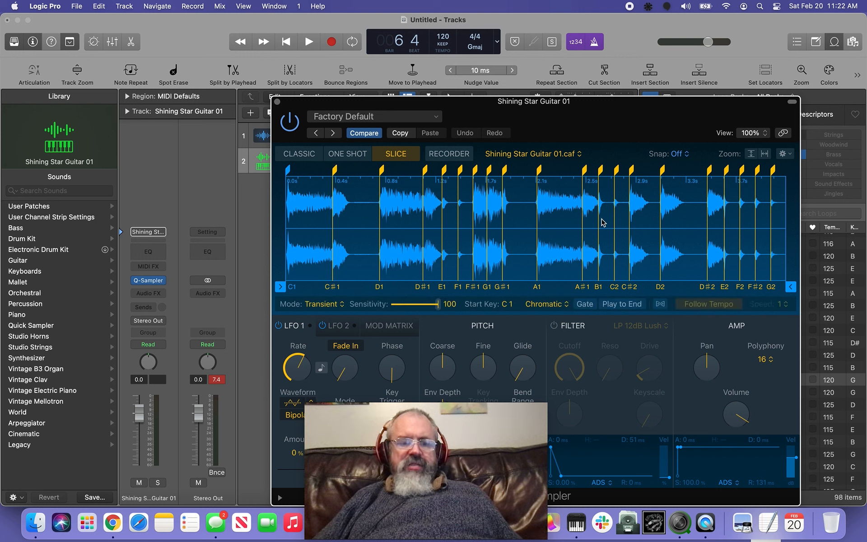
Step: Show the Musical Typing keyboard, place it clear of the sampler's waveform, and audition the C1 slice
{"action": "key", "text": "super+k"}
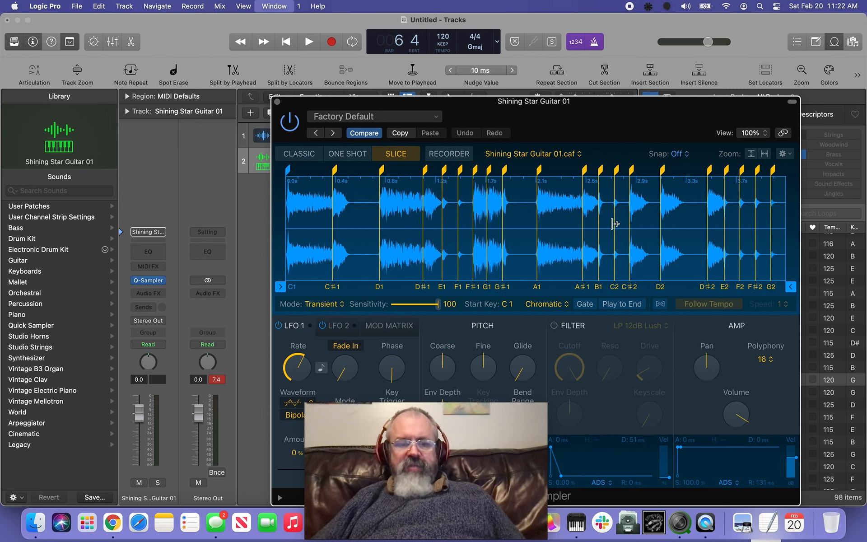
{"action": "left_click_drag", "start_coordinate": [524, 233], "coordinate": [777, 335]}
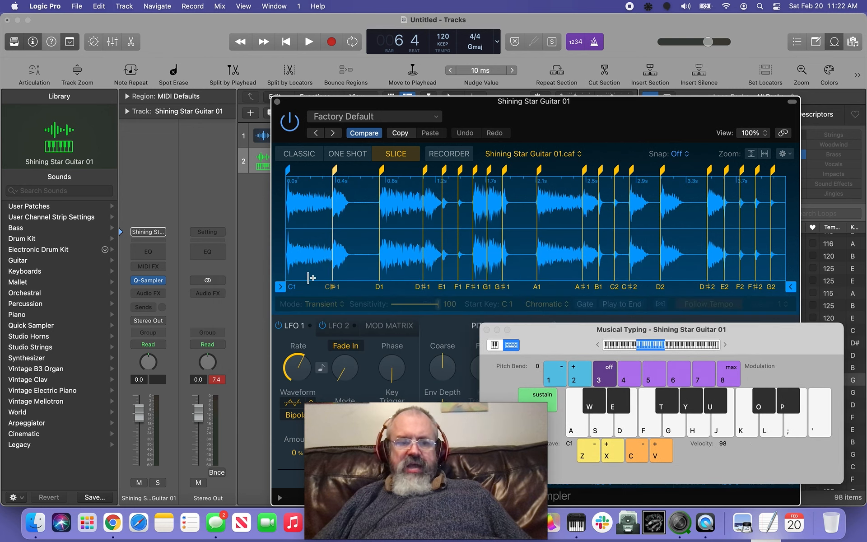
{"action": "key", "text": "super+k"}
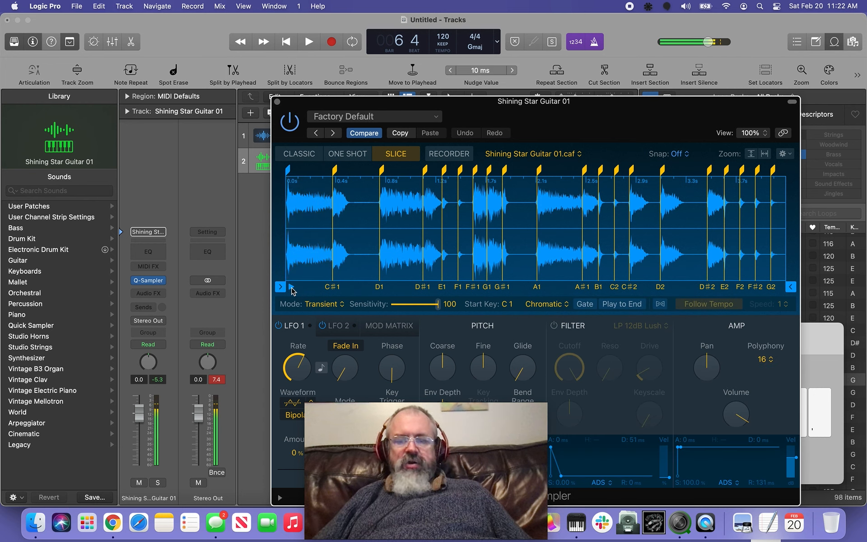
{"action": "key", "text": "super+k"}
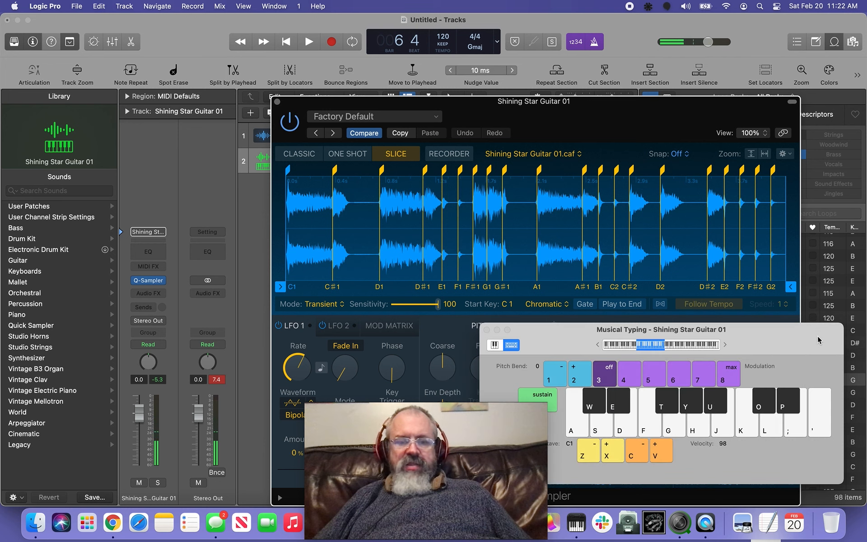
Step: Audition the first guitar slices from C1 upward with Musical Typing
{"action": "key", "text": "a"}
{"action": "key", "text": "a"}
{"action": "key", "text": "a"}
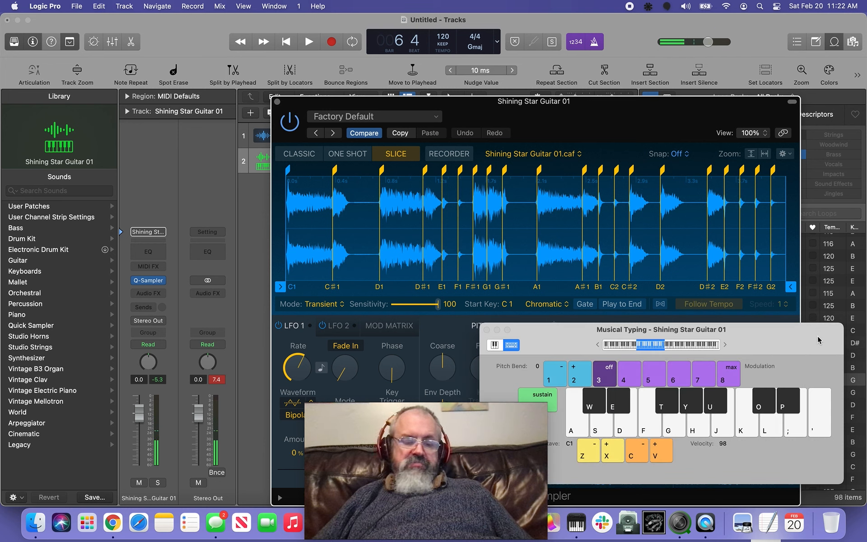
{"action": "key", "text": "a"}
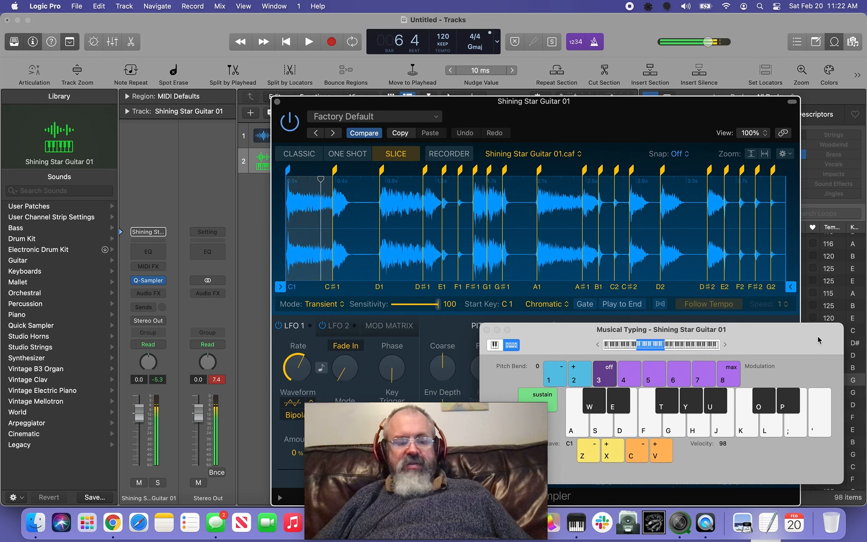
{"action": "key", "text": "w"}
{"action": "key", "text": "s"}
{"action": "key", "text": "e"}
{"action": "key", "text": "f"}
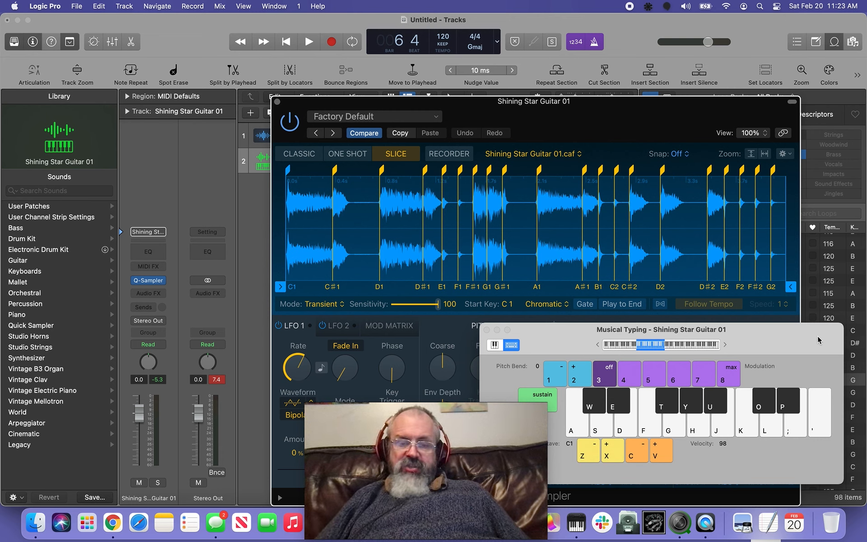
Step: Turn on Play to End and Flex with Follow Tempo for the slices, and briefly run playback
{"action": "left_click", "coordinate": [625, 312]}
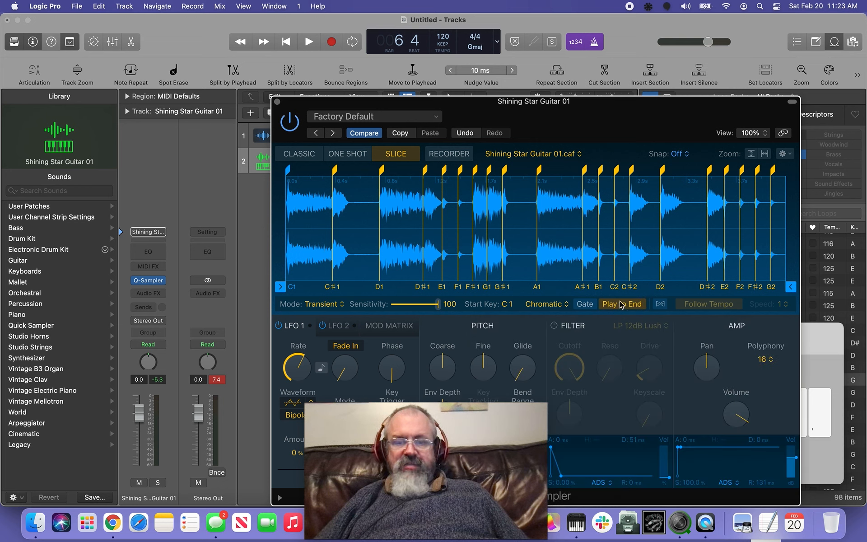
{"action": "left_click", "coordinate": [659, 304]}
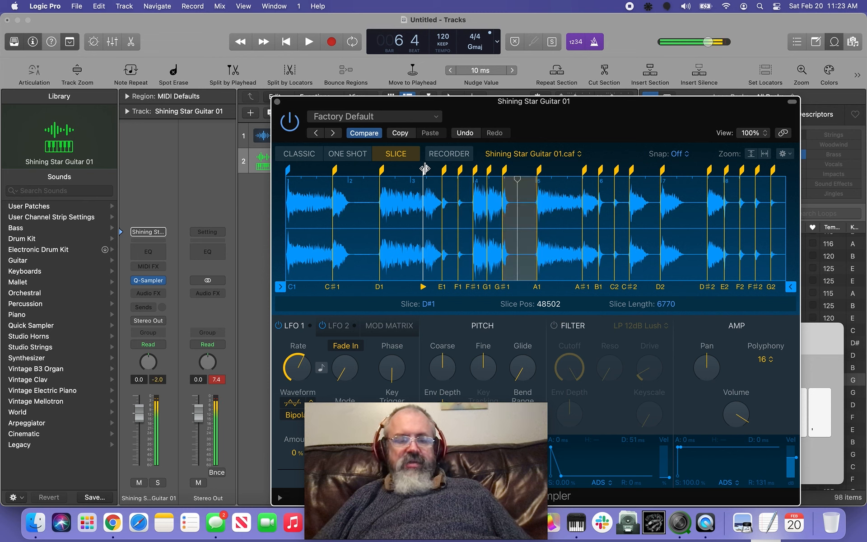
{"action": "key", "text": "space"}
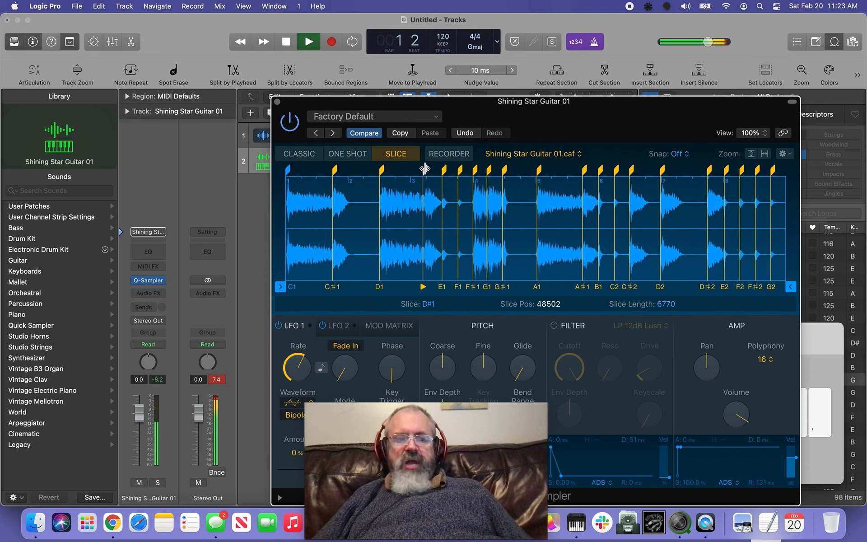
{"action": "key", "text": "space"}
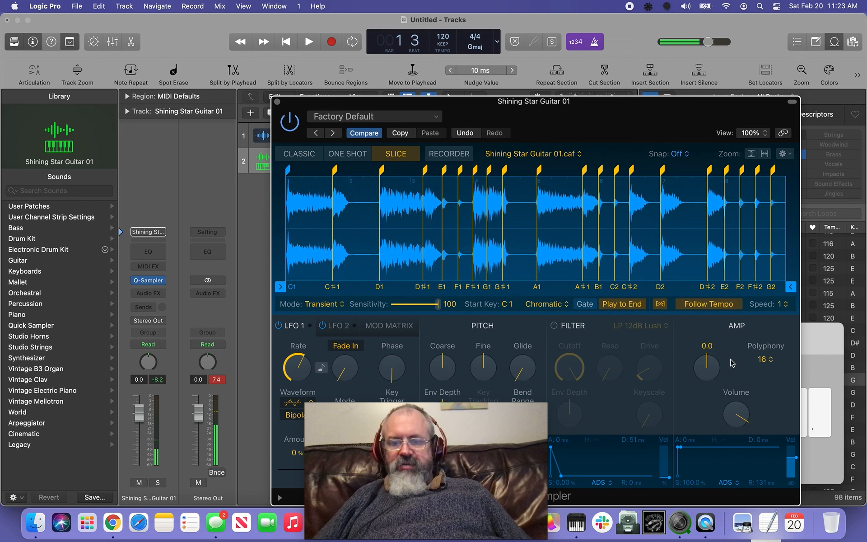
Step: Set the sampler's polyphony to Mono and audition the sample from the C1 slice
{"action": "left_click", "coordinate": [763, 359]}
{"action": "left_click", "coordinate": [763, 262]}
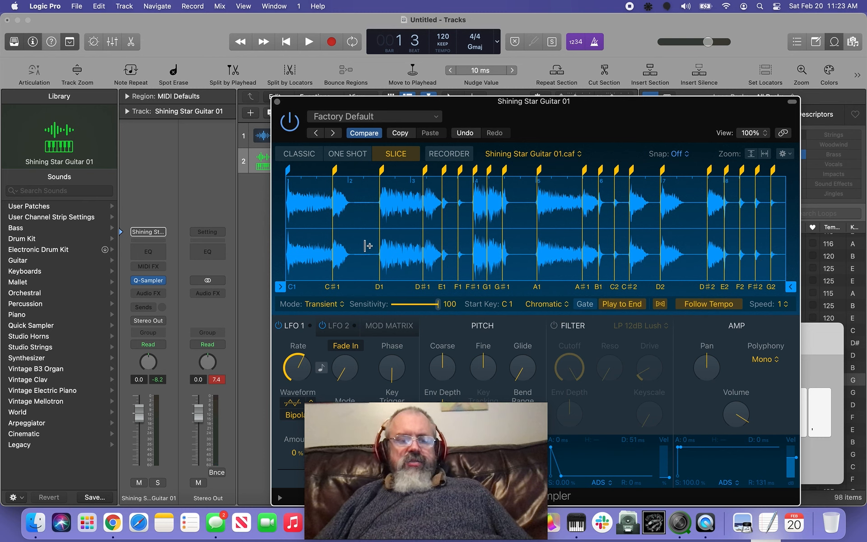
{"action": "key", "text": "a"}
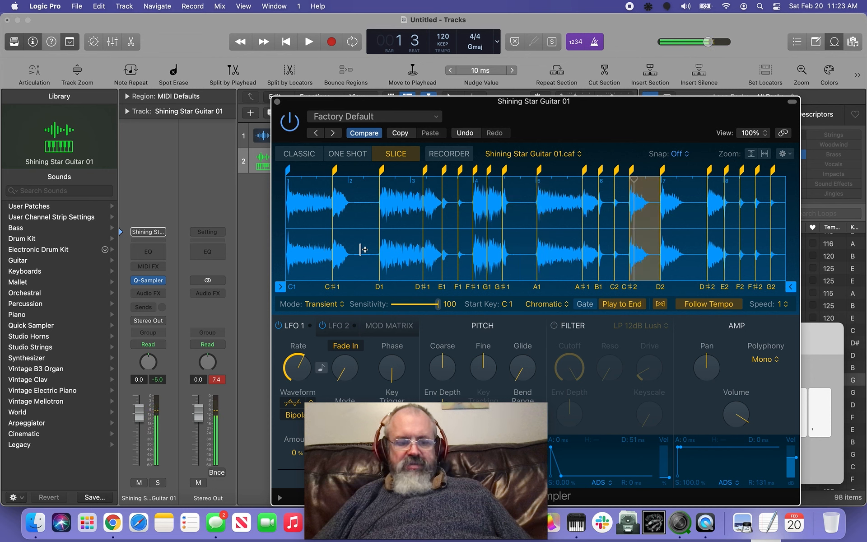
{"action": "key", "text": "a"}
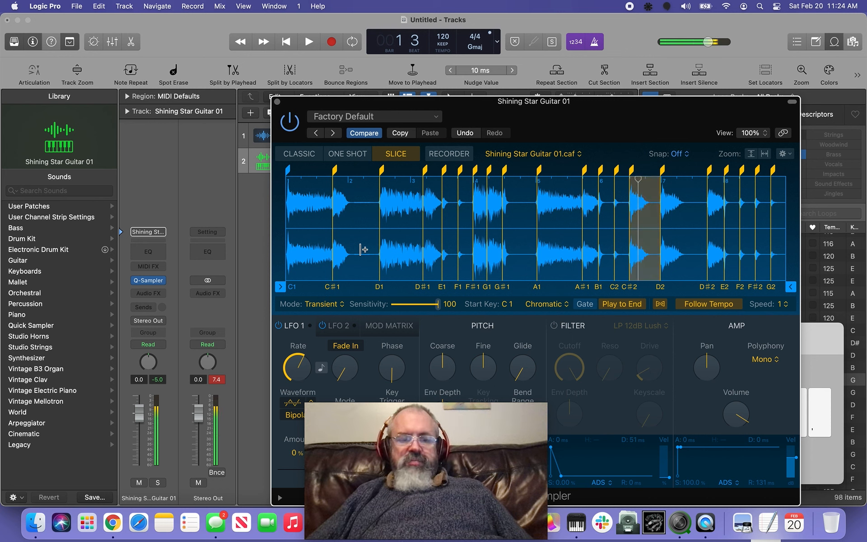
{"action": "key", "text": "space"}
{"action": "key", "text": "space"}
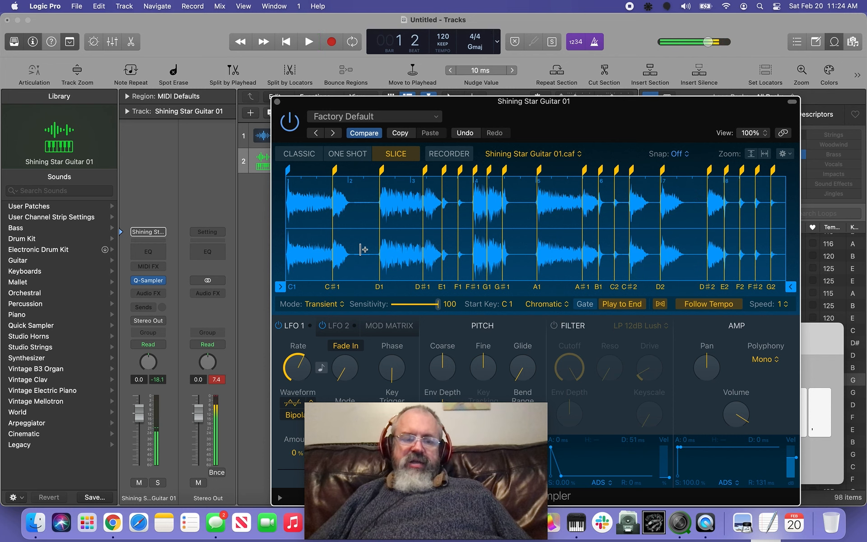
Step: Close the Quick Sampler window and mute the Audio track
{"action": "left_click", "coordinate": [277, 103]}
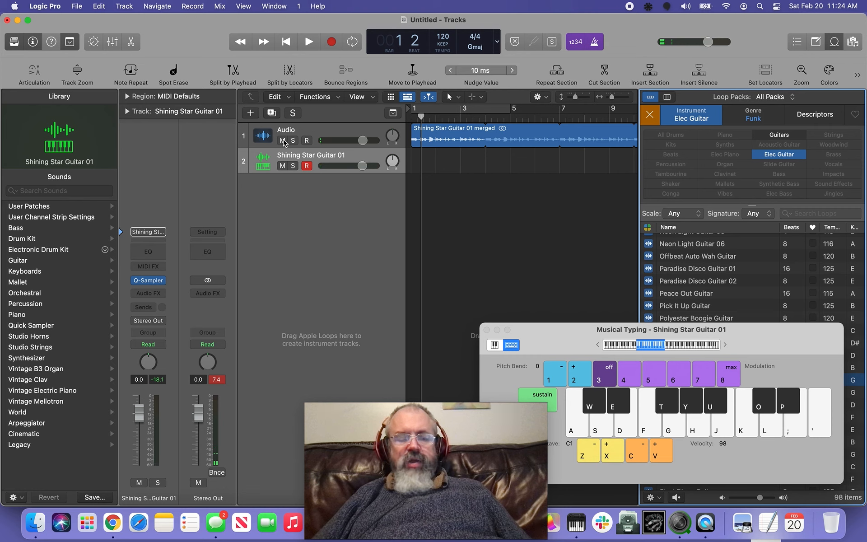
{"action": "left_click", "coordinate": [283, 141]}
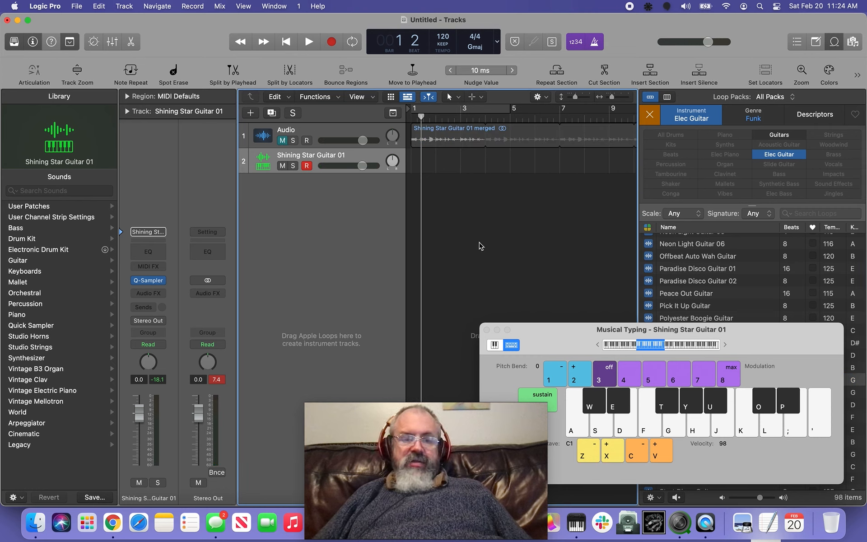
Step: Record a performance on the Shining Star Guitar 01 track from bar 1, triggering the C1 slice at bars 1 and 3
{"action": "key", "text": "Return"}
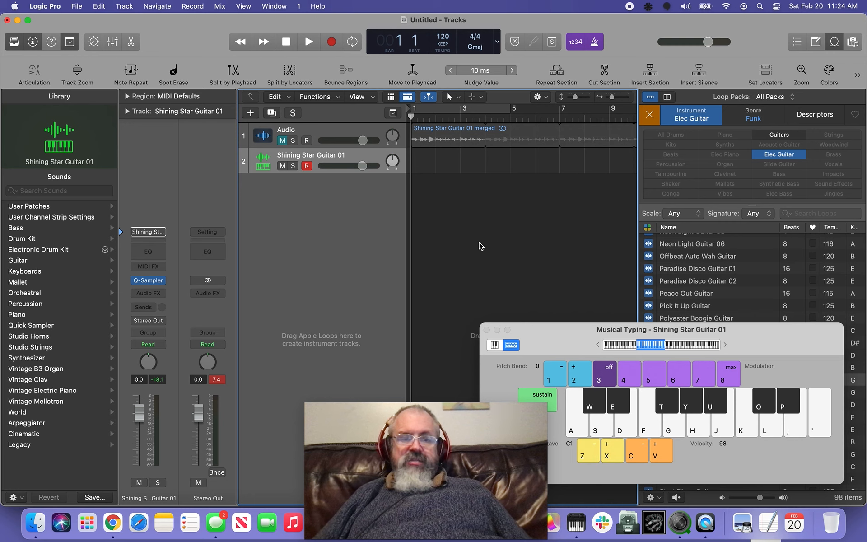
{"action": "left_click", "coordinate": [331, 42]}
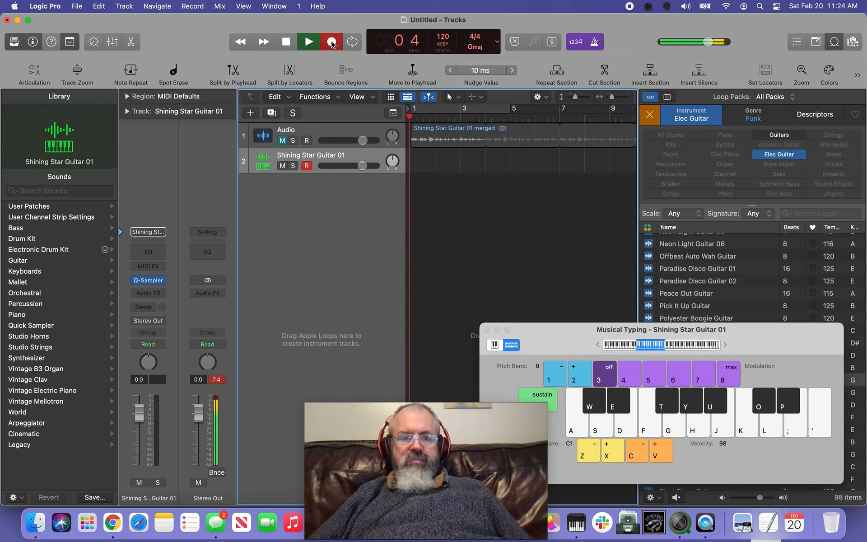
{"action": "key", "text": "a"}
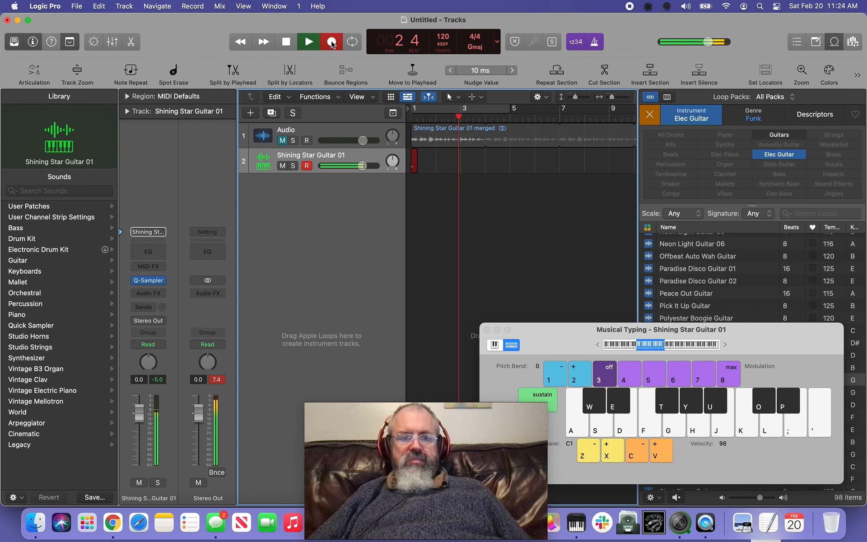
{"action": "key", "text": "a"}
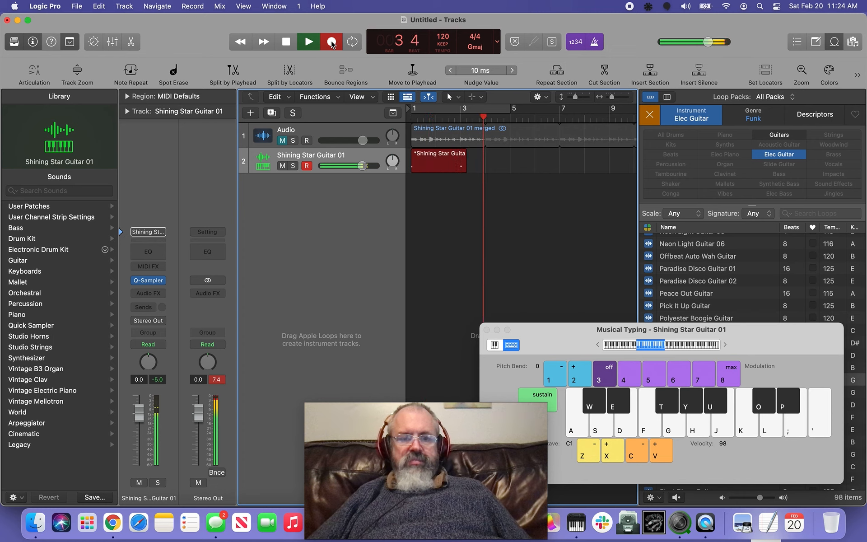
{"action": "left_click", "coordinate": [332, 44]}
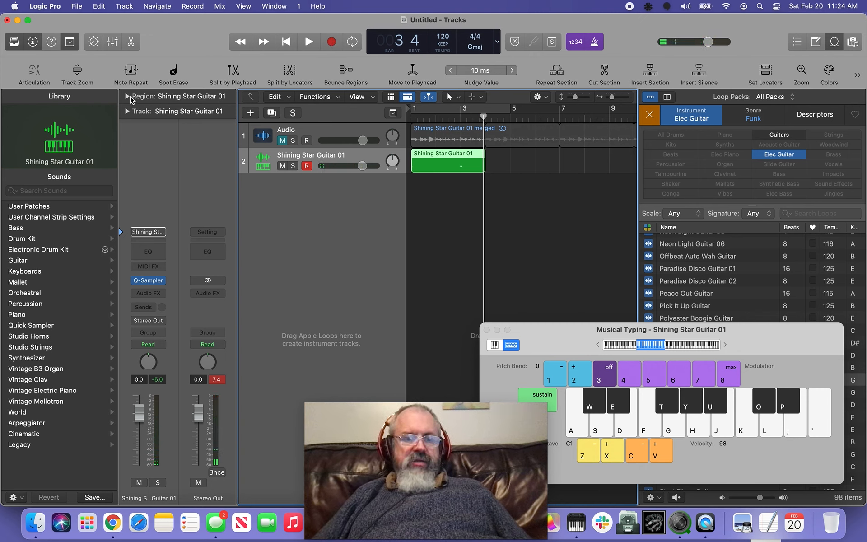
Step: Quantize the Shining Star Guitar 01 MIDI region to 1/1 Note and play it from the beginning
{"action": "left_click", "coordinate": [129, 98]}
{"action": "left_click", "coordinate": [186, 129]}
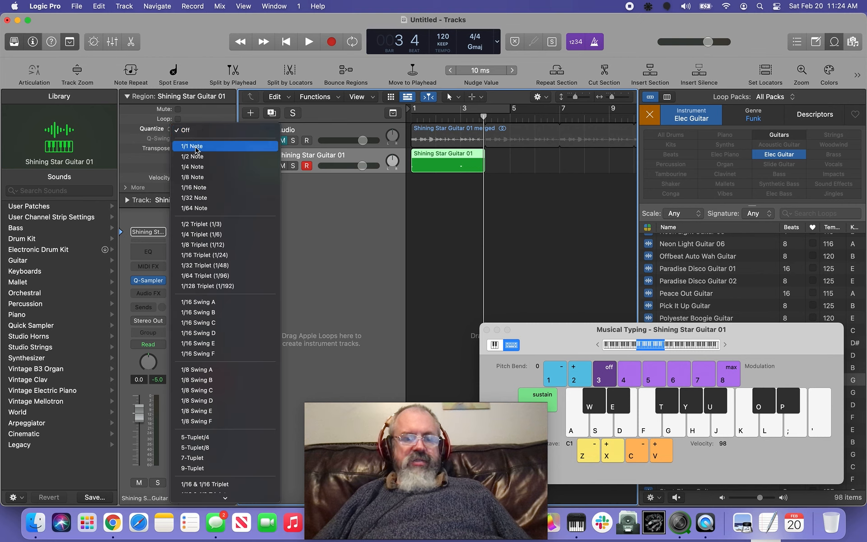
{"action": "left_click", "coordinate": [196, 146]}
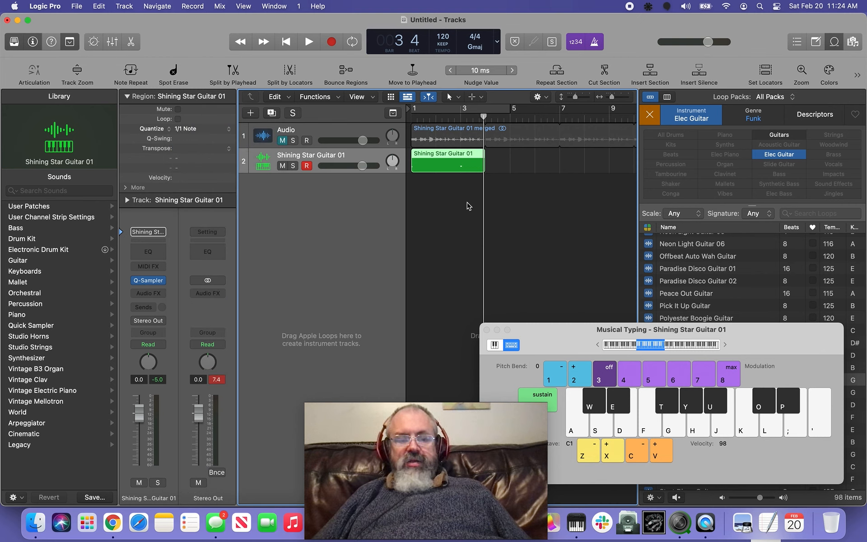
{"action": "key", "text": "Return"}
{"action": "key", "text": "space"}
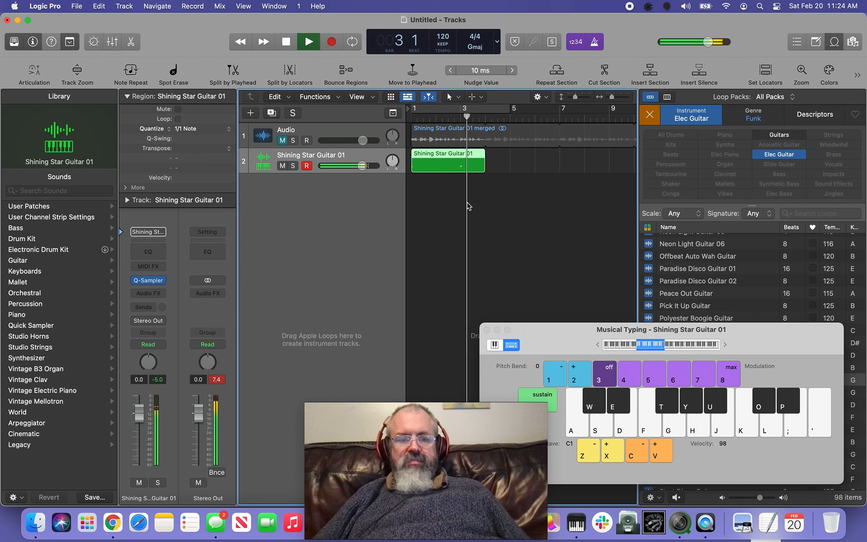
{"action": "key", "text": "space"}
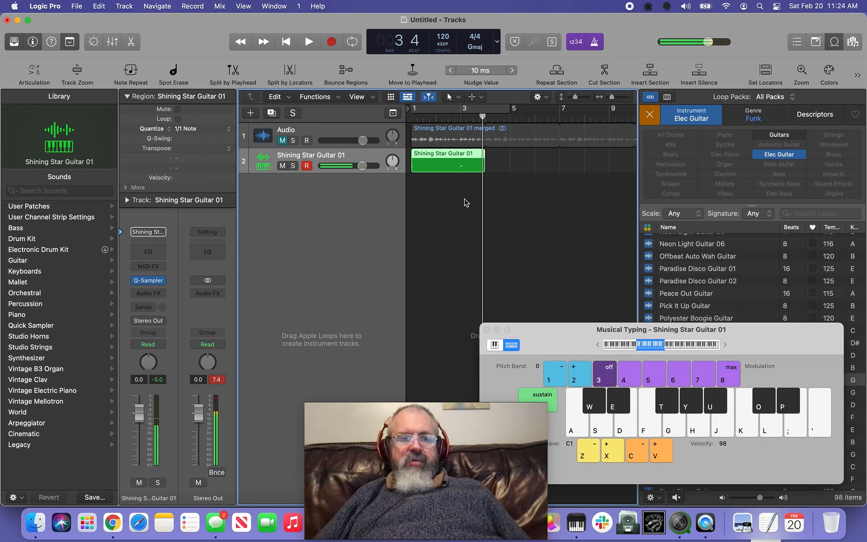
Step: Close the Musical Typing keyboard and loop the Shining Star Guitar 01 MIDI region, leaving its track unmuted
{"action": "left_click", "coordinate": [281, 166]}
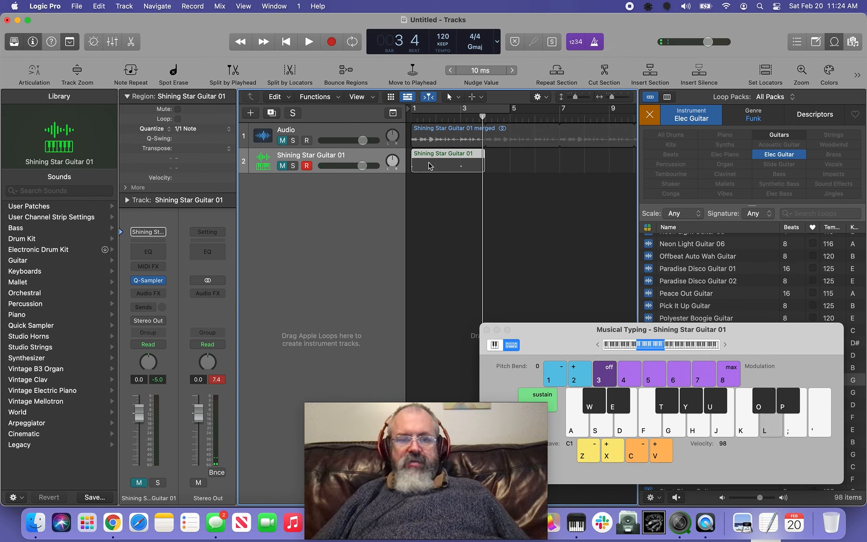
{"action": "left_click", "coordinate": [284, 166]}
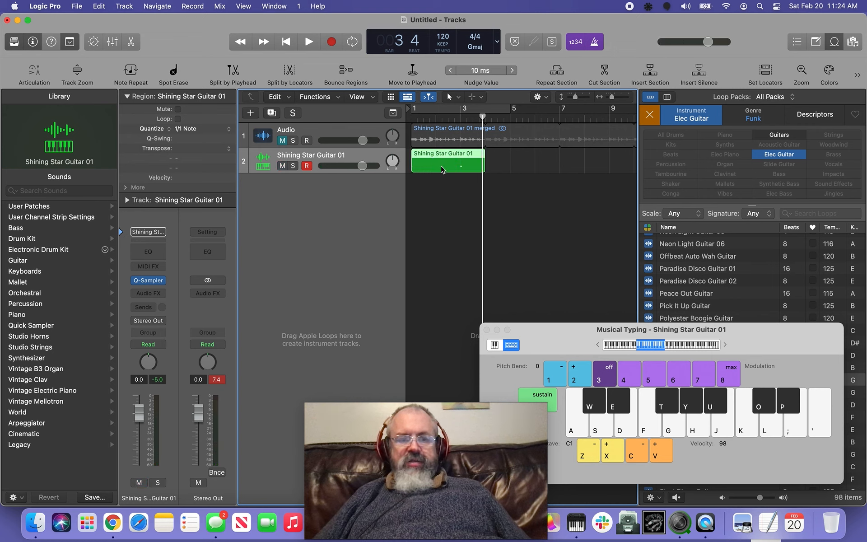
{"action": "key", "text": "super+k"}
{"action": "key", "text": "l"}
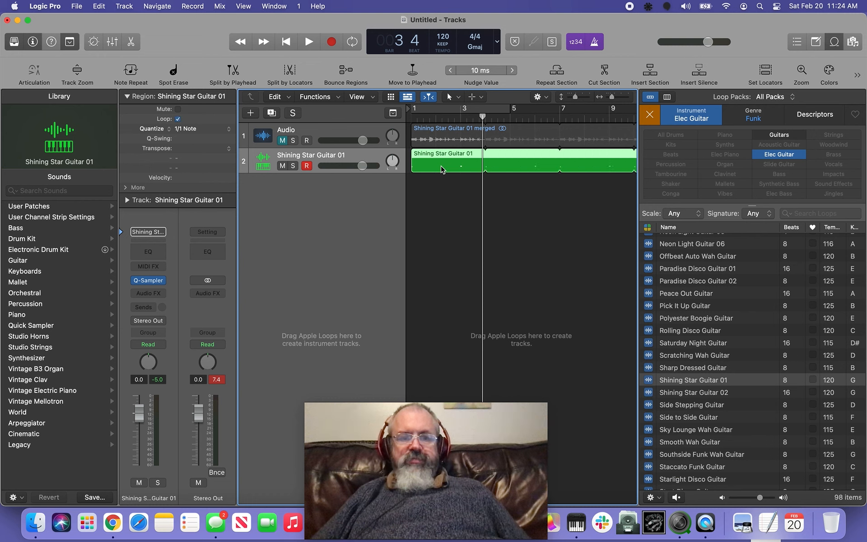
Step: Play the looped MIDI region from the beginning with the Audio track muted
{"action": "left_click", "coordinate": [302, 141]}
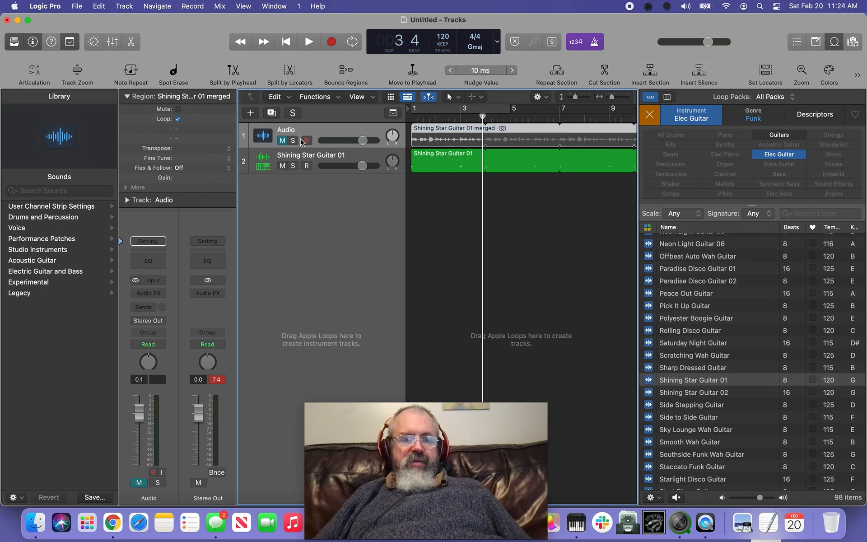
{"action": "key", "text": "Return"}
{"action": "key", "text": "space"}
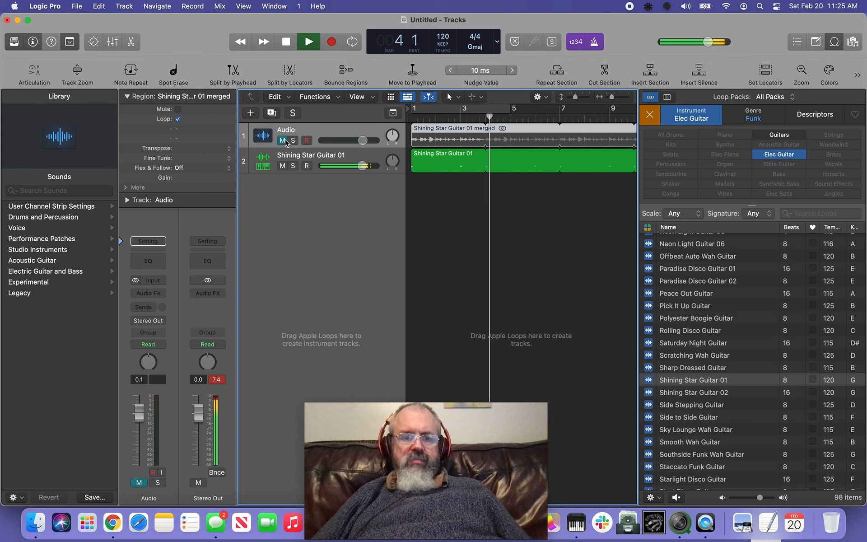
{"action": "key", "text": "space"}
Step: Audition the merged audio from the beginning by swapping the mutes on the two tracks, and restore the original mutes
{"action": "left_click", "coordinate": [283, 141]}
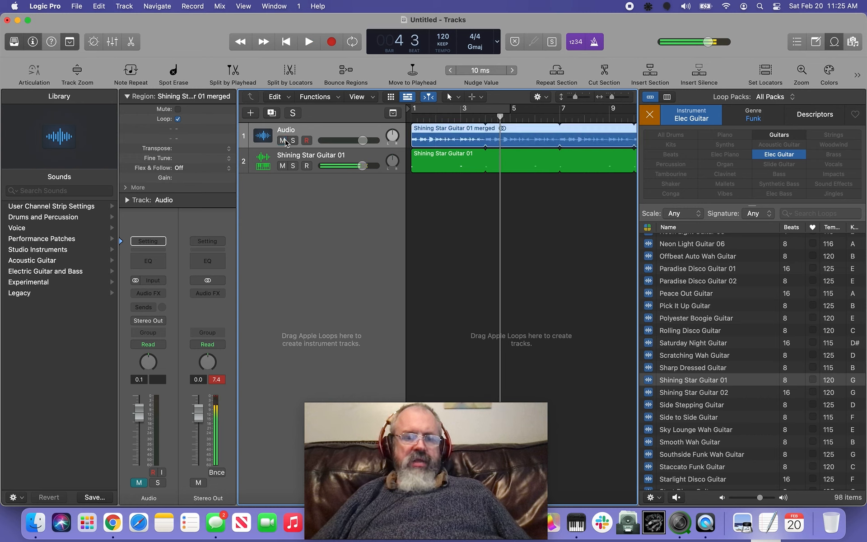
{"action": "left_click", "coordinate": [283, 166]}
{"action": "key", "text": "Return"}
{"action": "key", "text": "space"}
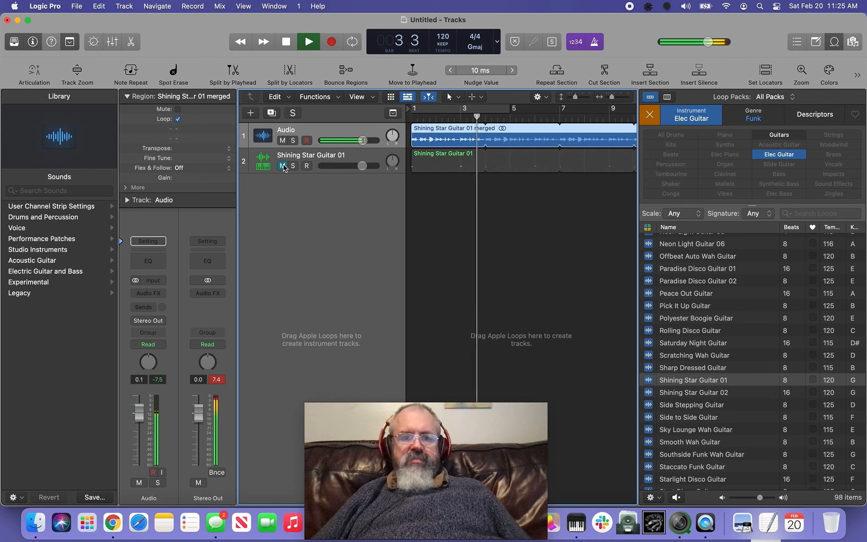
{"action": "key", "text": "space"}
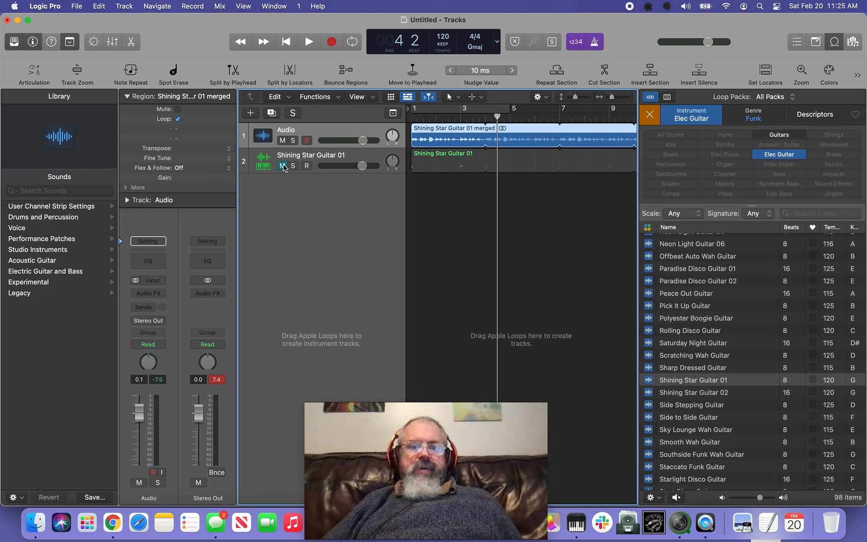
{"action": "left_click", "coordinate": [283, 166]}
{"action": "left_click", "coordinate": [282, 140]}
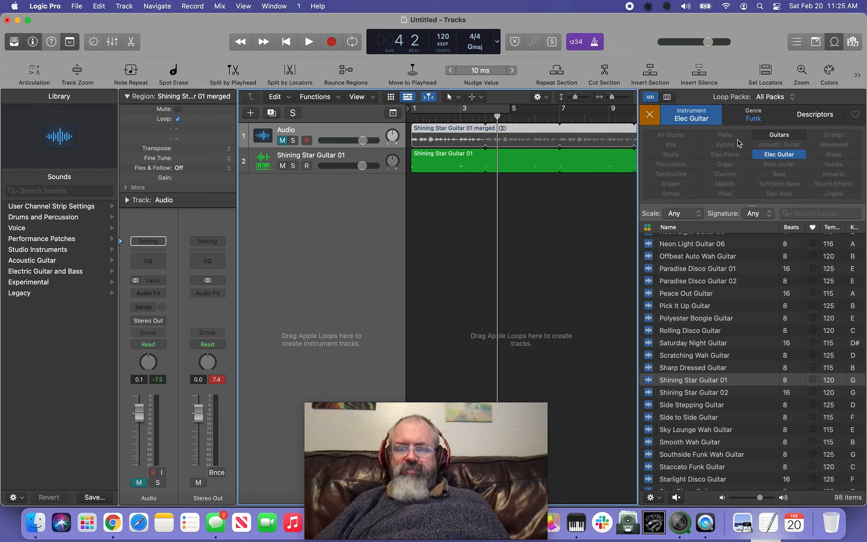
Step: Filter the Funk loops by Kits instead of Elec Guitar and preview Throwback Funk Beat 01 and Throwback Funk Beat 05
{"action": "left_click", "coordinate": [765, 155]}
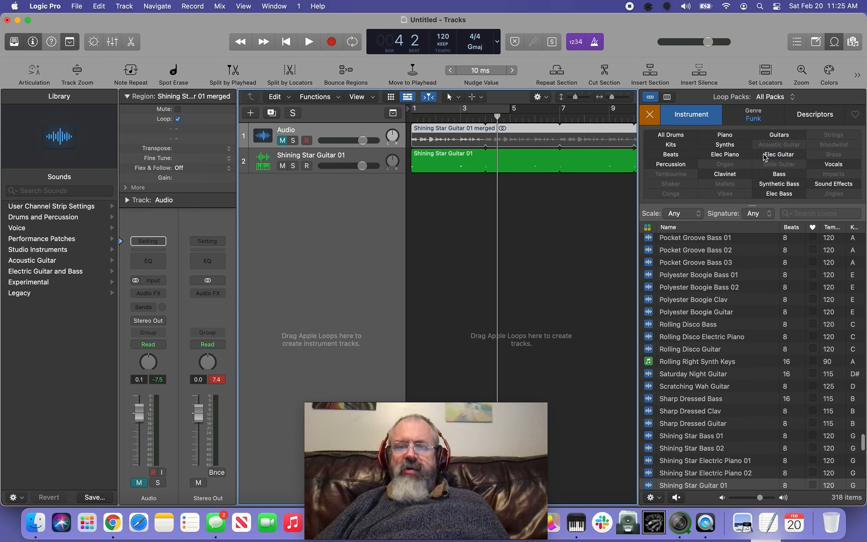
{"action": "left_click", "coordinate": [670, 145]}
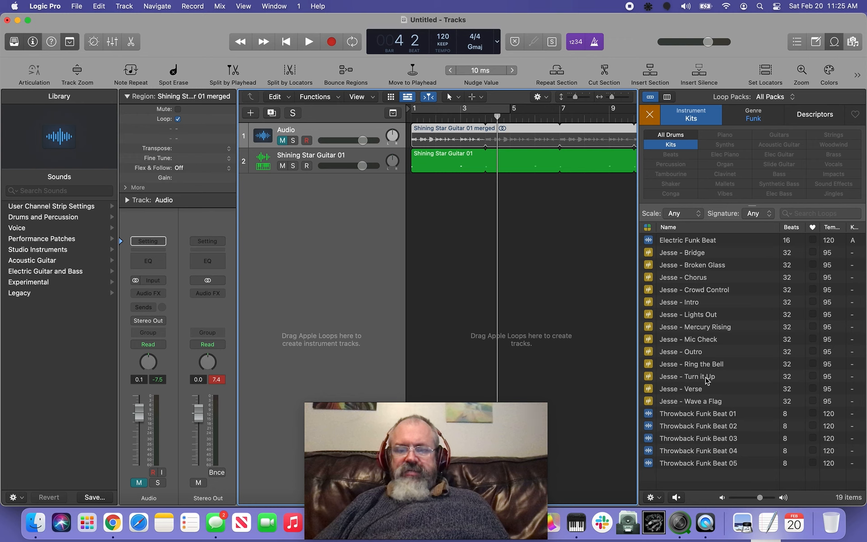
{"action": "left_click", "coordinate": [702, 413]}
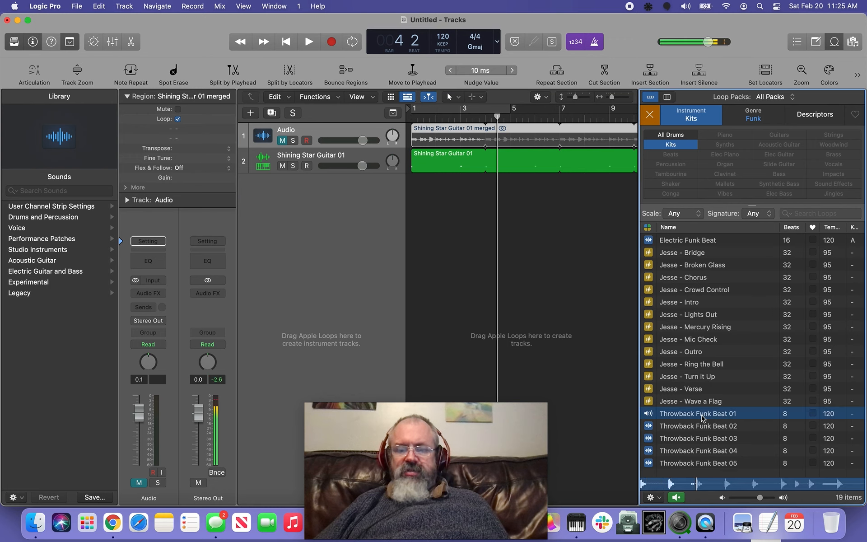
{"action": "left_click", "coordinate": [709, 464]}
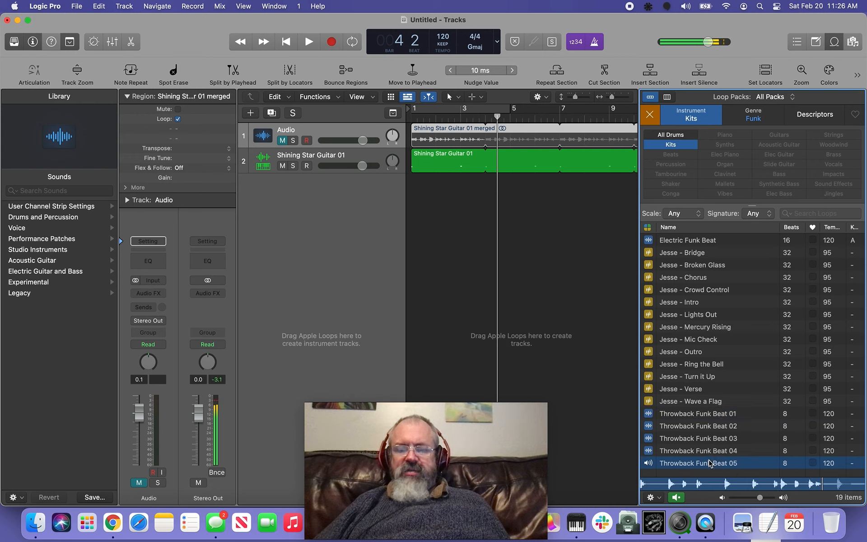
{"action": "key", "text": "space"}
{"action": "key", "text": "space"}
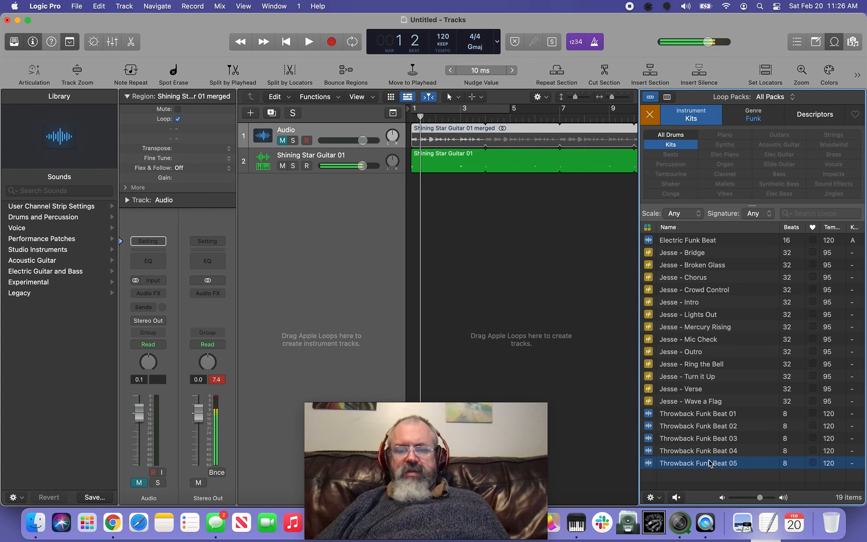
Step: Create a new Quick Sampler track from the Throwback Funk Beat 05 loop and turn on Play to End for its slices
{"action": "left_click", "coordinate": [708, 462]}
{"action": "left_click_drag", "start_coordinate": [709, 462], "coordinate": [328, 211]}
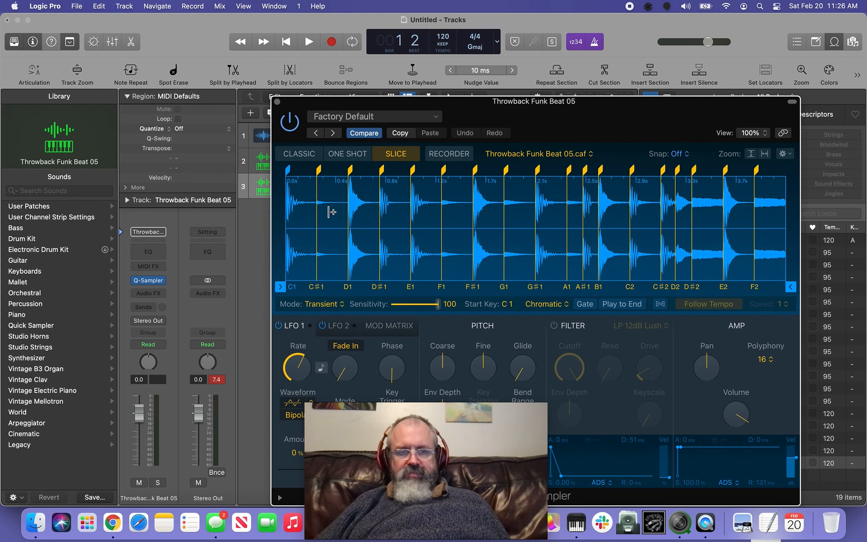
{"action": "left_click", "coordinate": [620, 307]}
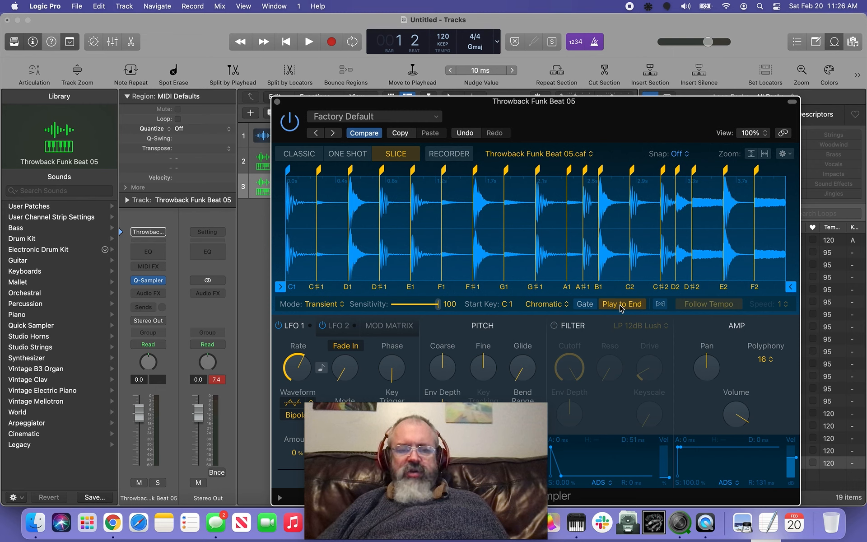
Step: Open the Musical Typing keyboard and audition the drum loop from the E1 and D#1 slices
{"action": "key", "text": "o"}
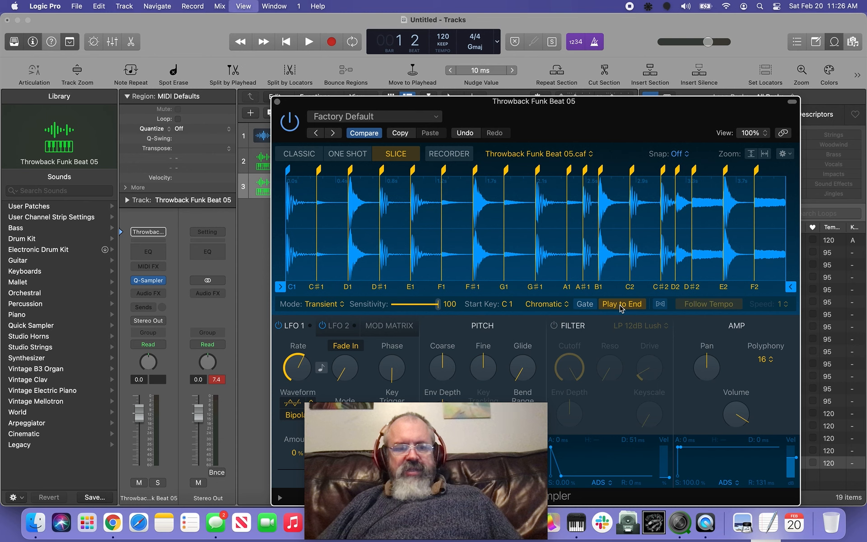
{"action": "key", "text": "super+k"}
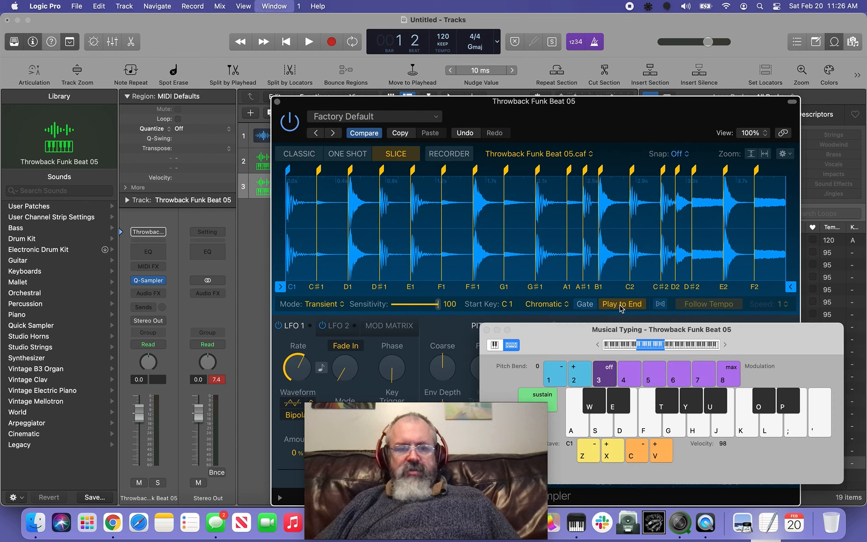
{"action": "key", "text": "d"}
{"action": "key", "text": "d"}
{"action": "key", "text": "d"}
{"action": "key", "text": "d"}
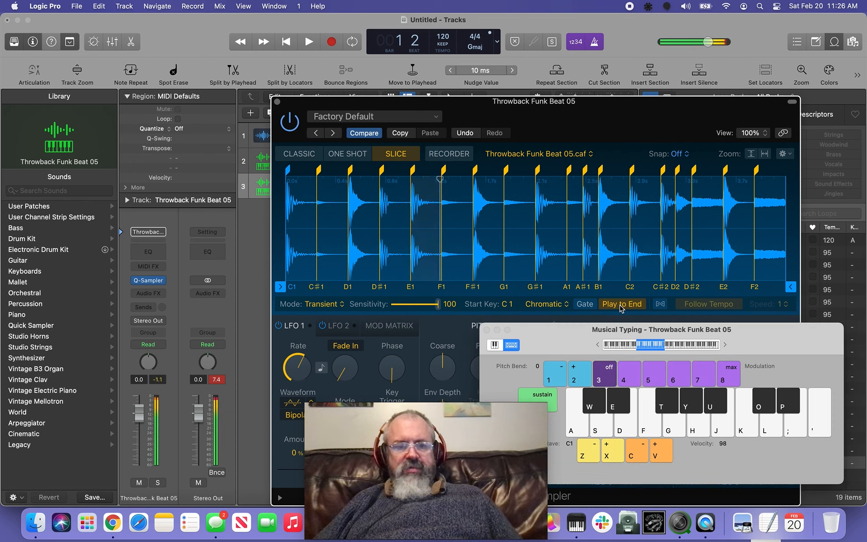
{"action": "key", "text": "e"}
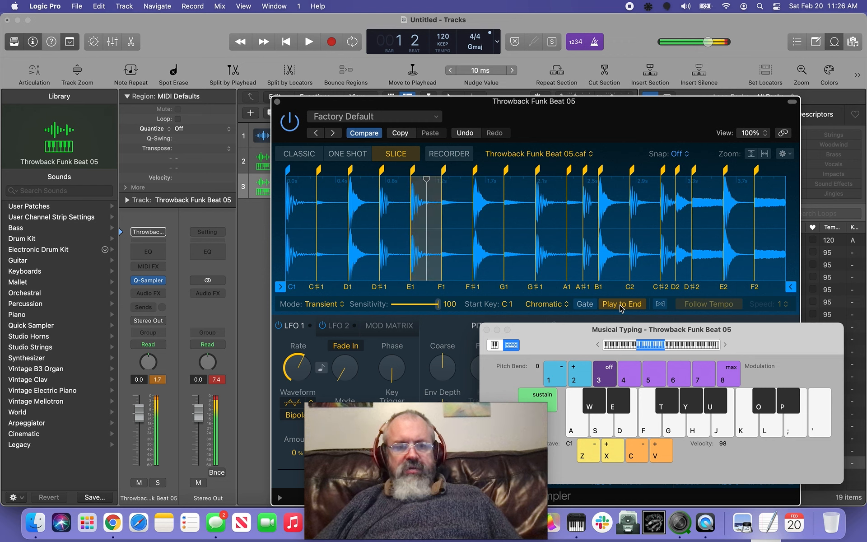
{"action": "key", "text": "space"}
{"action": "key", "text": "space"}
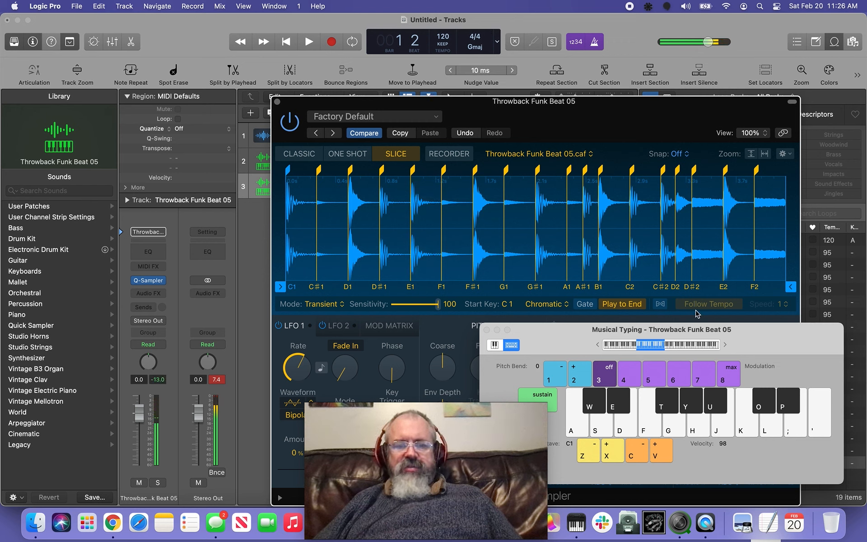
Step: Set the drum sampler's polyphony to Mono, moving the Musical Typing keyboard out of the way and back
{"action": "left_click_drag", "start_coordinate": [551, 332], "coordinate": [592, 493]}
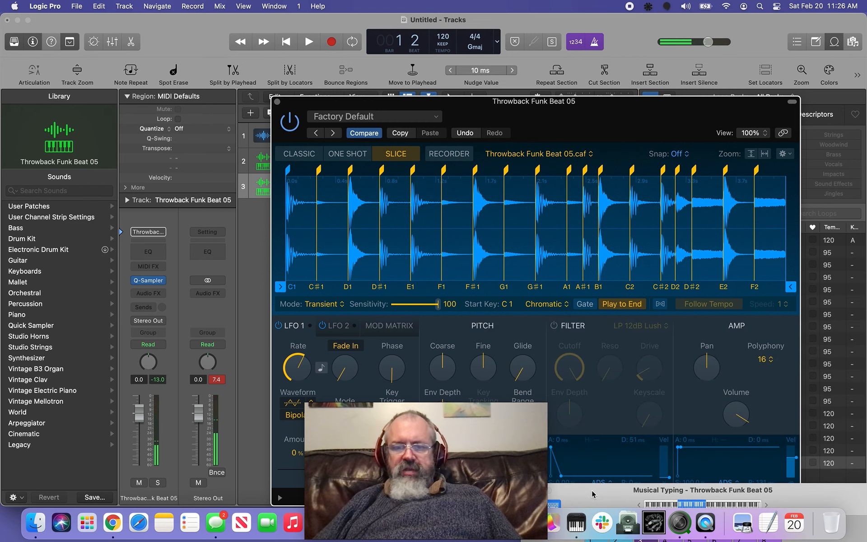
{"action": "left_click", "coordinate": [763, 362]}
{"action": "left_click", "coordinate": [764, 261]}
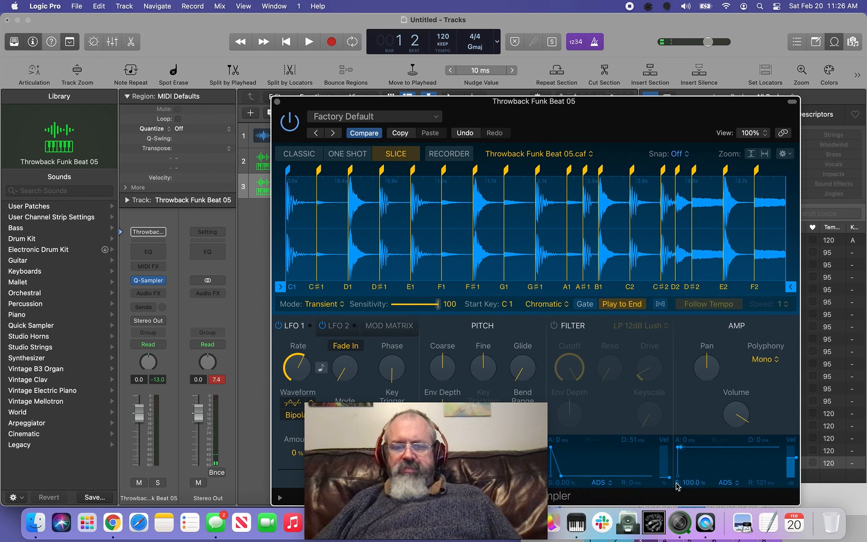
{"action": "left_click_drag", "start_coordinate": [824, 490], "coordinate": [815, 329]}
Step: Improvise a drum pattern by triggering different slices between C1 and G1 from the Musical Typing keyboard
{"action": "key", "text": "a"}
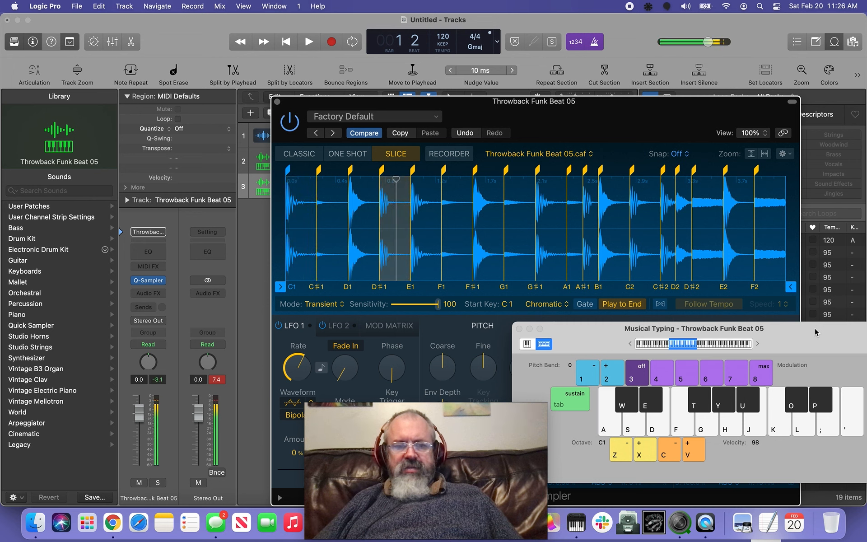
{"action": "key", "text": "e"}
{"action": "key", "text": "e"}
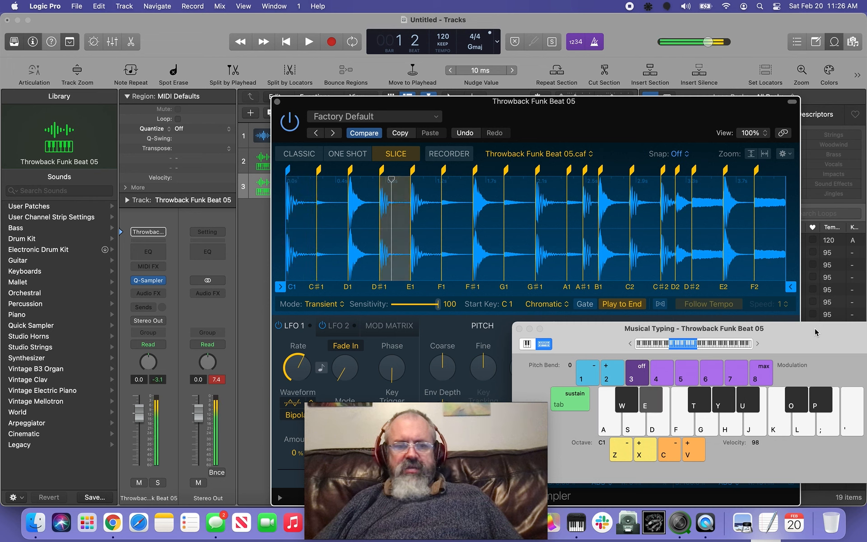
{"action": "key", "text": "s"}
{"action": "key", "text": "e"}
{"action": "key", "text": "s"}
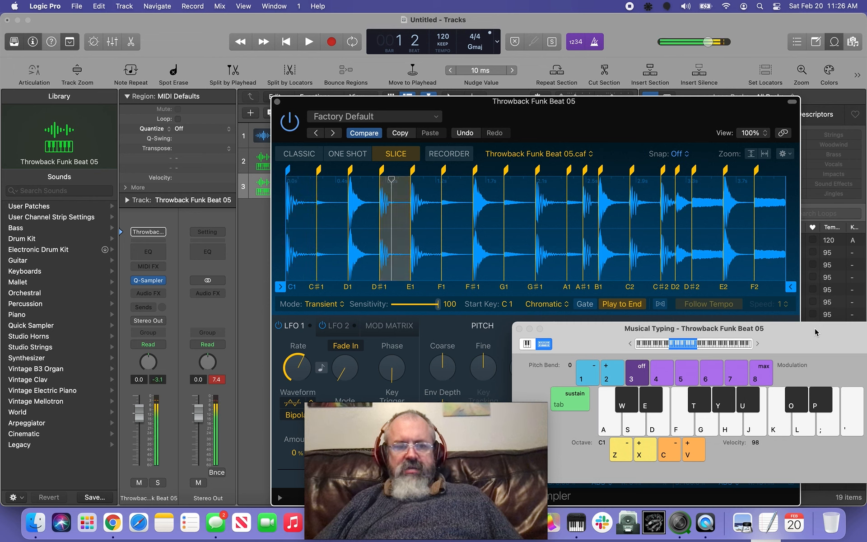
{"action": "key", "text": "a"}
{"action": "key", "text": "s"}
{"action": "key", "text": "s"}
{"action": "key", "text": "a"}
{"action": "key", "text": "s"}
{"action": "key", "text": "g"}
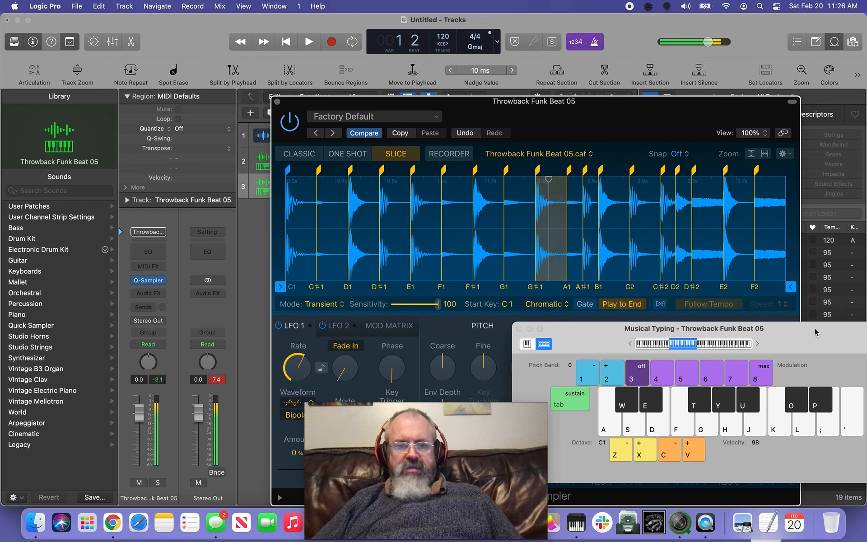
{"action": "key", "text": "f"}
{"action": "key", "text": "t"}
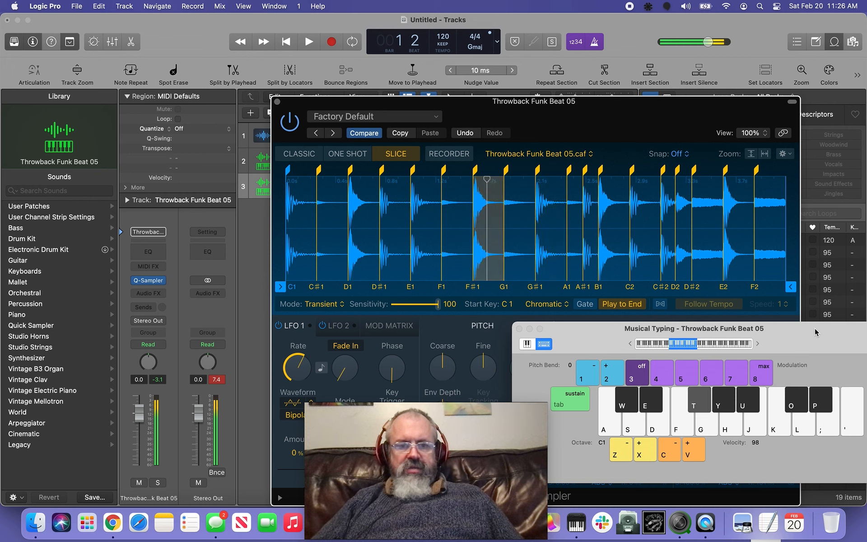
{"action": "key", "text": "a"}
{"action": "key", "text": "t"}
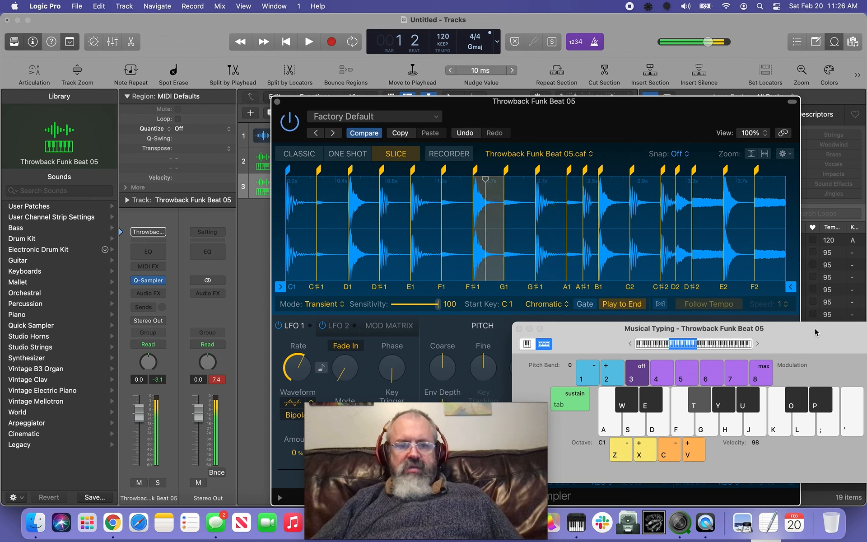
{"action": "key", "text": "a"}
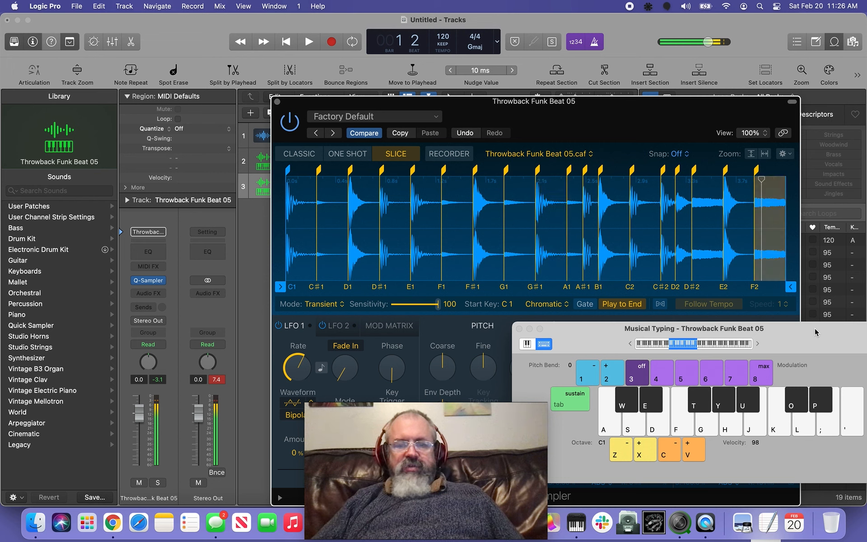
{"action": "key", "text": "a"}
{"action": "key", "text": "t"}
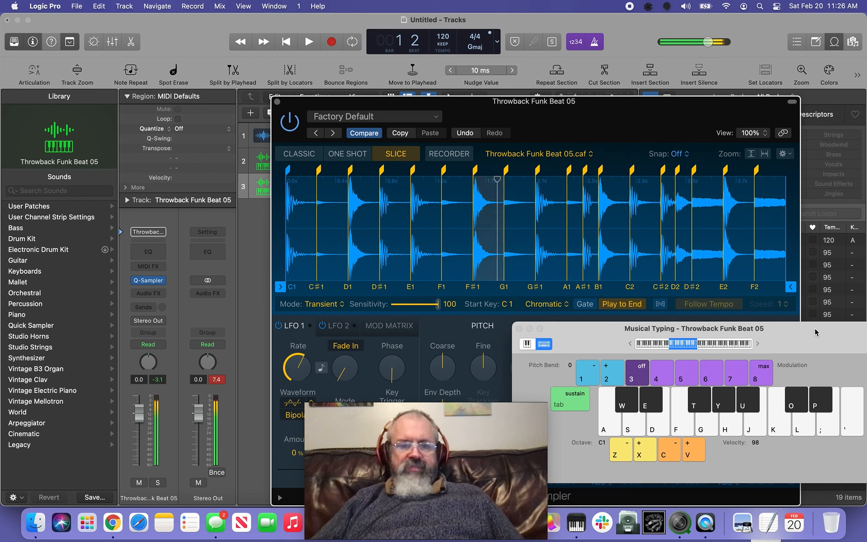
Step: Practise a drum pattern with the C1 and F#1 slices while the arrangement plays, and stop playback
{"action": "key", "text": "a"}
{"action": "key", "text": "t"}
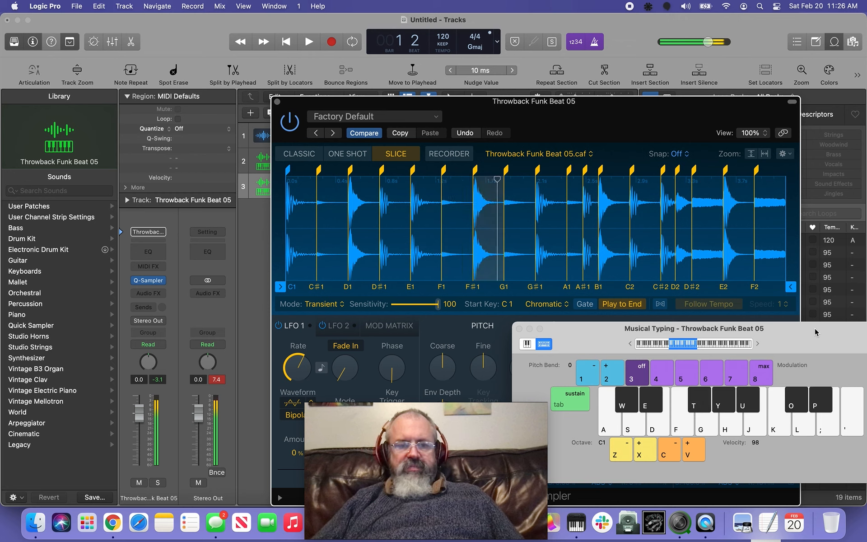
{"action": "key", "text": "a"}
{"action": "key", "text": "t"}
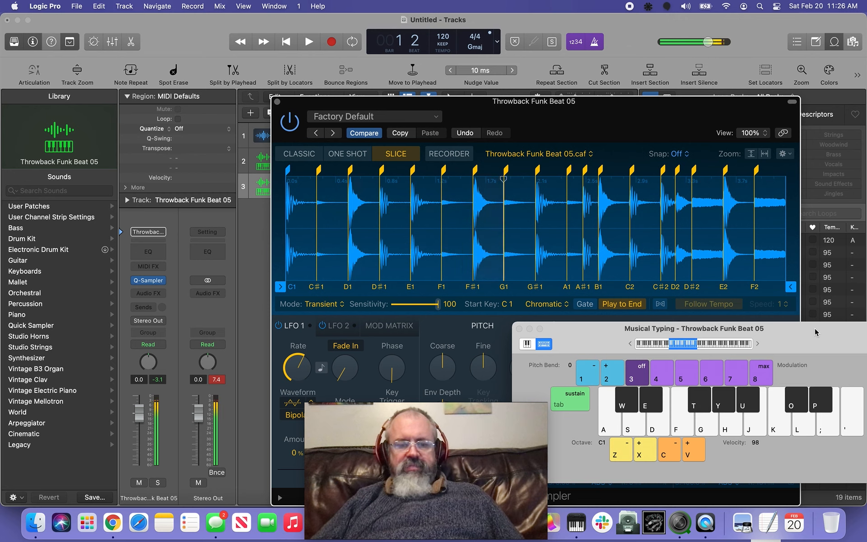
{"action": "key", "text": "space"}
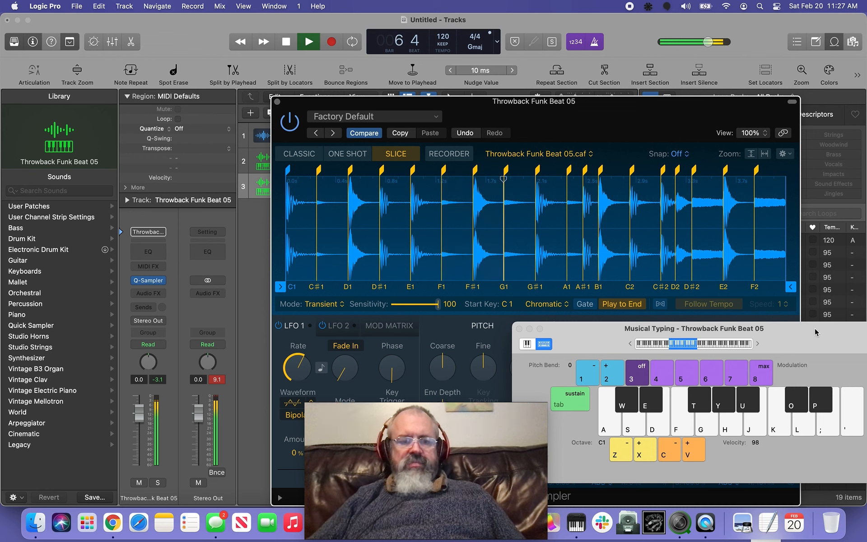
{"action": "key", "text": "space"}
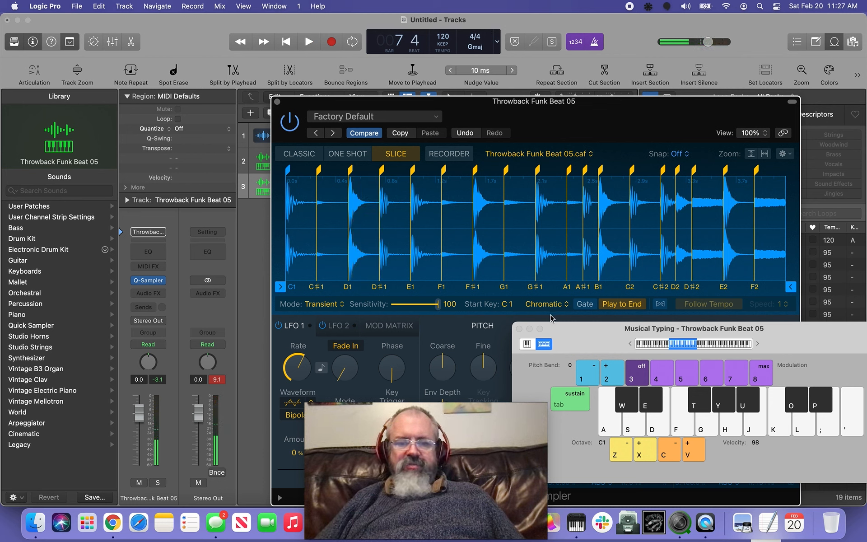
Step: Close the sampler window and record a six-bar pattern of C1 and F#1 slices on the Throwback Funk Beat 05 track from bar 1
{"action": "left_click", "coordinate": [277, 102]}
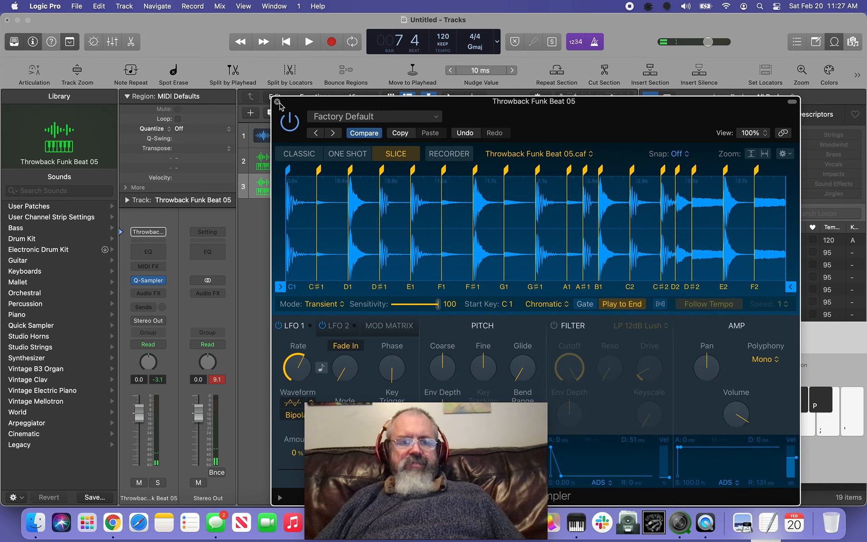
{"action": "key", "text": "Return"}
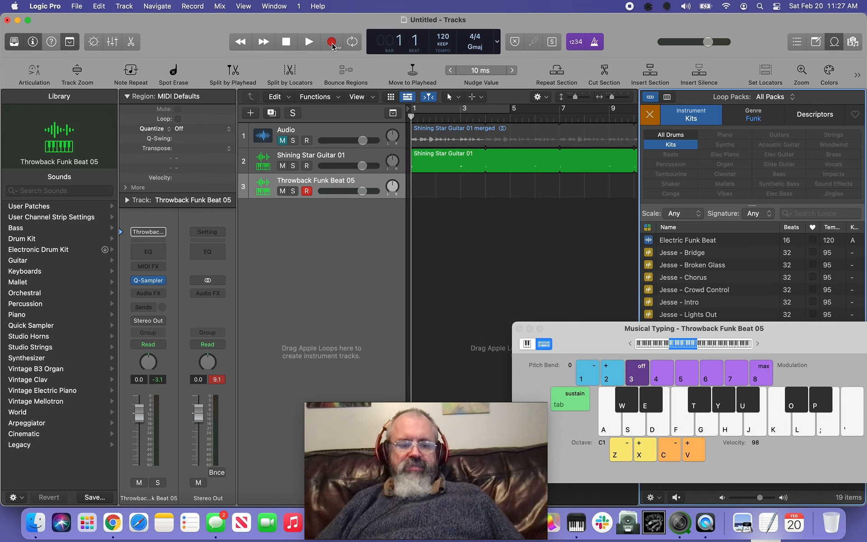
{"action": "key", "text": "t"}
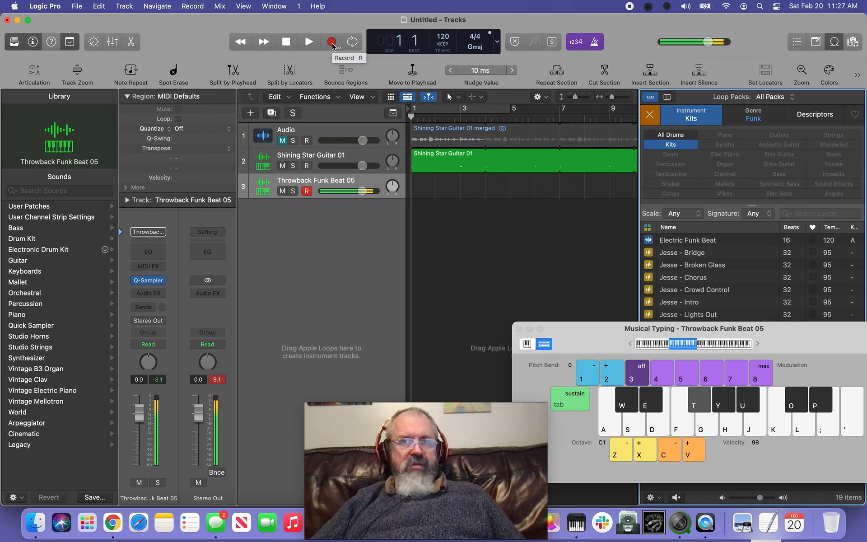
{"action": "left_click", "coordinate": [332, 43]}
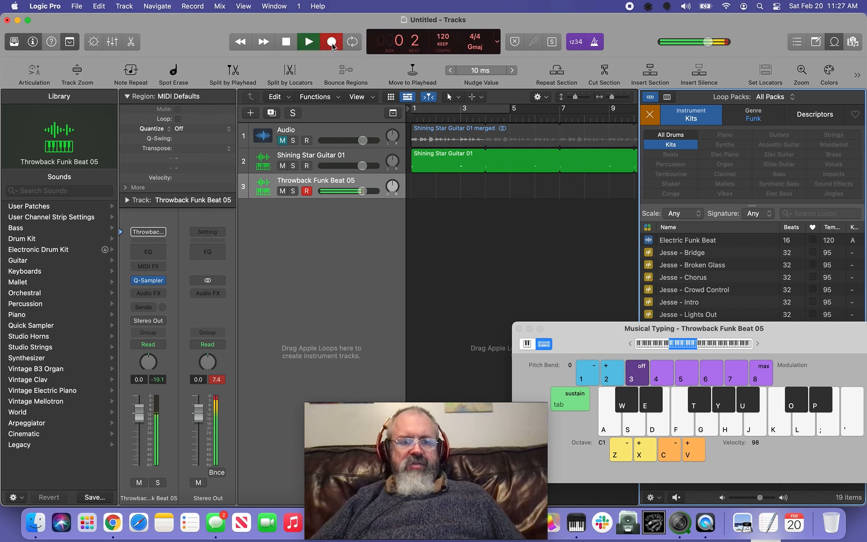
{"action": "key", "text": "a"}
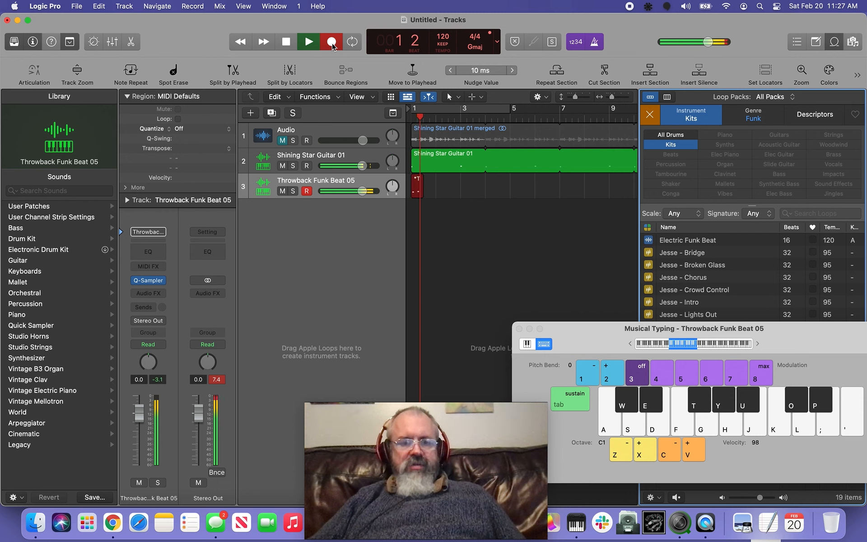
{"action": "key", "text": "a"}
{"action": "key", "text": "a"}
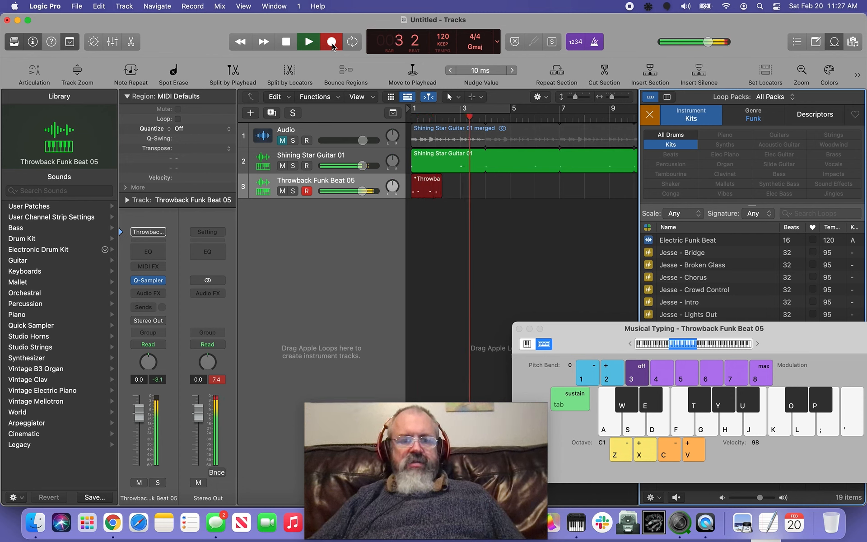
{"action": "key", "text": "a"}
{"action": "key", "text": "a"}
{"action": "key", "text": "a"}
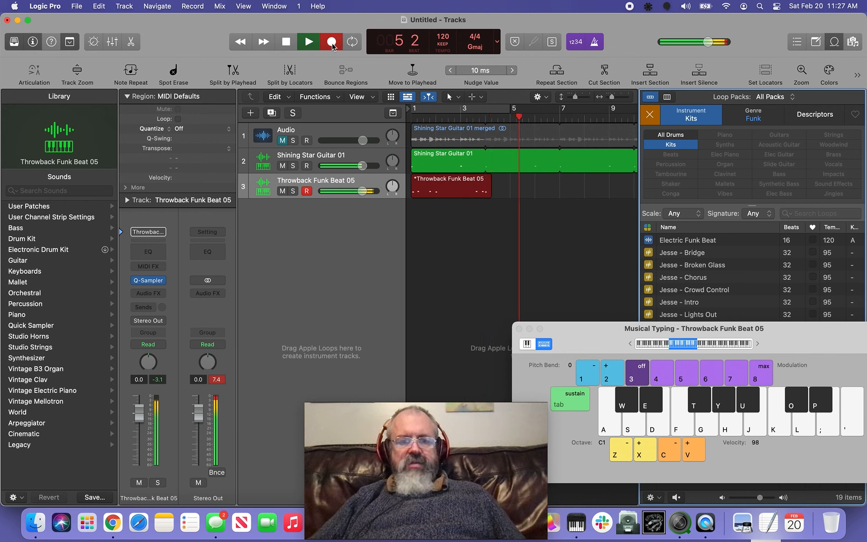
{"action": "key", "text": "a"}
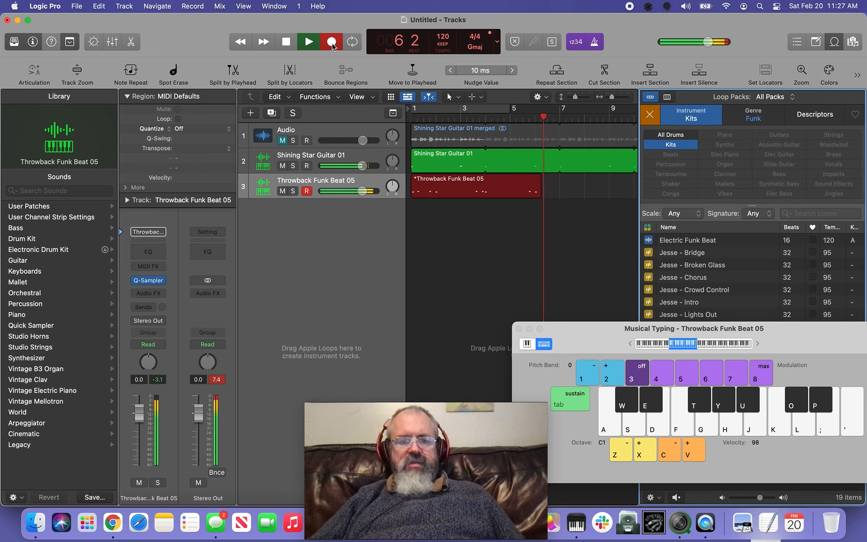
{"action": "key", "text": "a"}
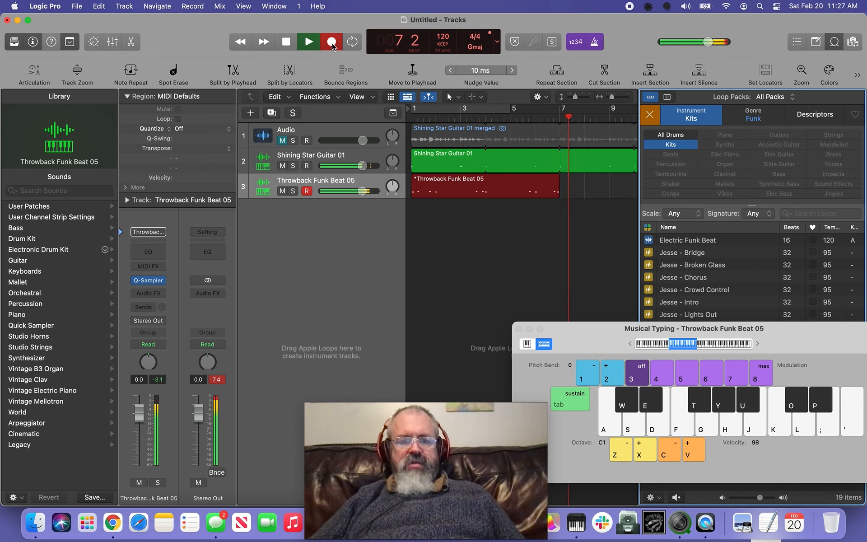
{"action": "left_click", "coordinate": [332, 43]}
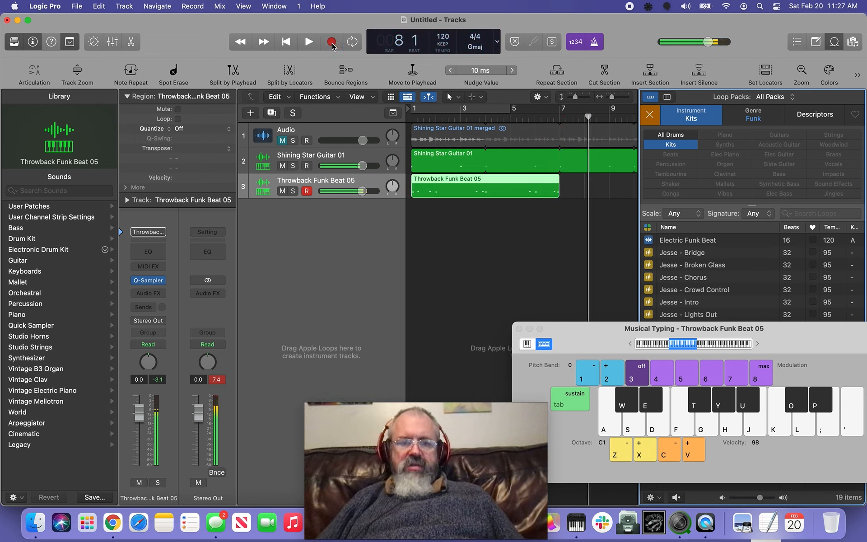
Step: Open the recorded drum region in the Piano Roll, close Musical Typing and delete the extra C1 note at the region's end
{"action": "double_click", "coordinate": [531, 195]}
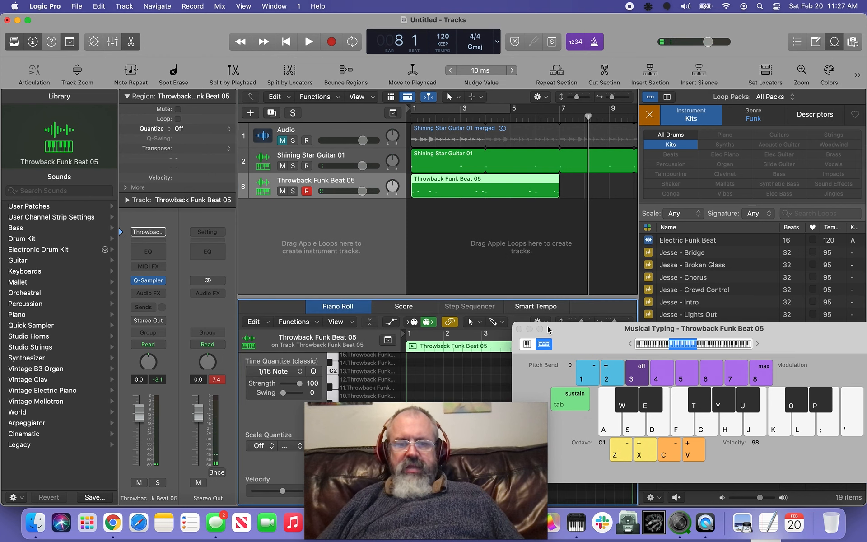
{"action": "left_click", "coordinate": [518, 331]}
{"action": "scroll", "coordinate": [554, 355], "scroll_direction": "down", "scroll_amount": 3}
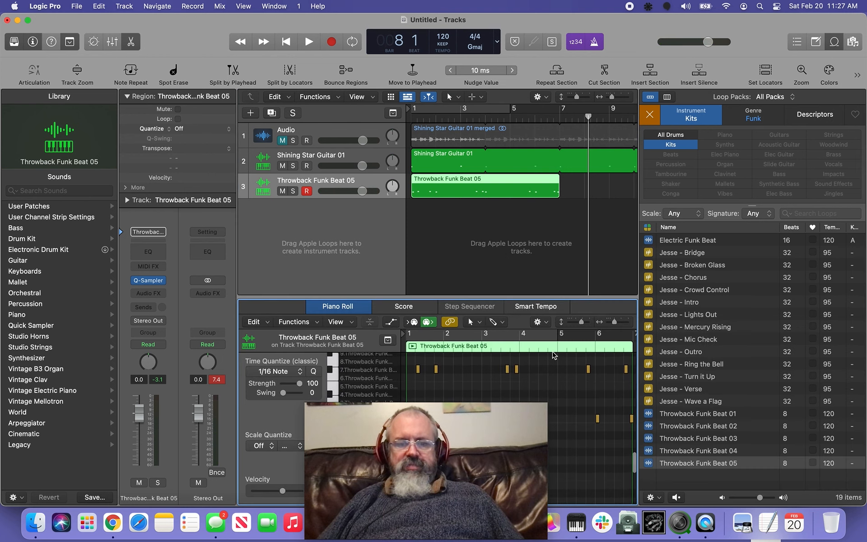
{"action": "left_click_drag", "start_coordinate": [438, 440], "coordinate": [201, 158]}
{"action": "scroll", "coordinate": [558, 417], "scroll_direction": "right", "scroll_amount": 3}
{"action": "scroll", "coordinate": [559, 416], "scroll_direction": "right", "scroll_amount": 3}
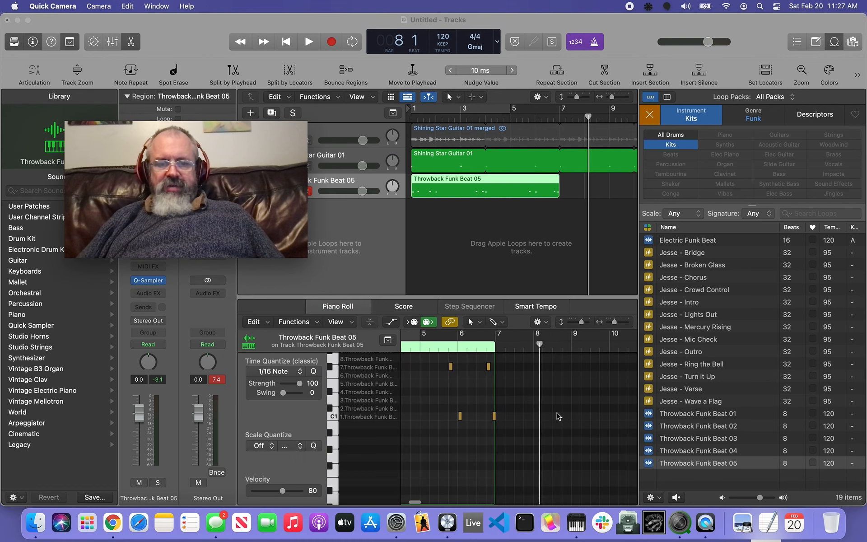
{"action": "left_click", "coordinate": [491, 423]}
{"action": "left_click_drag", "start_coordinate": [492, 424], "coordinate": [484, 414]}
{"action": "key", "text": "Delete"}
{"action": "scroll", "coordinate": [565, 393], "scroll_direction": "left", "scroll_amount": 6}
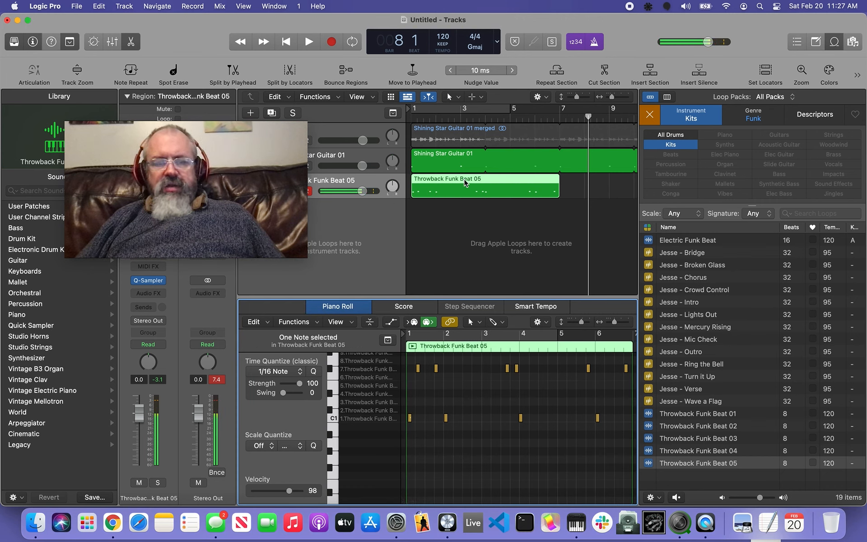
Step: Set the drum region's quantize value to 1/16 Note
{"action": "left_click_drag", "start_coordinate": [205, 152], "coordinate": [570, 423]}
{"action": "left_click", "coordinate": [180, 130]}
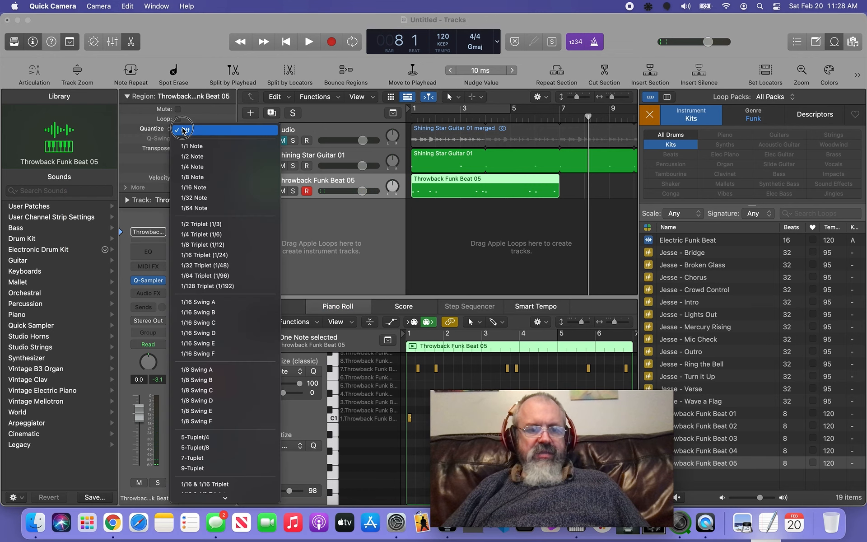
{"action": "left_click", "coordinate": [195, 187]}
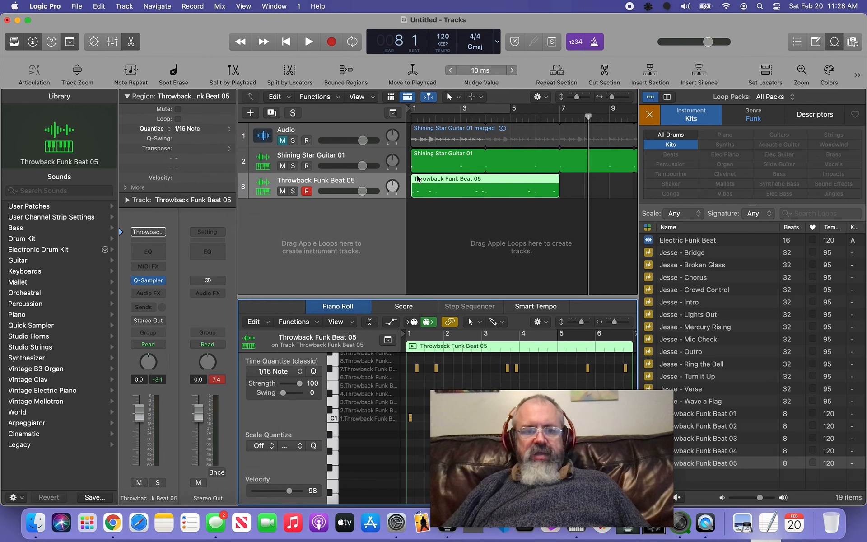
Step: Loop the Throwback Funk Beat 05 region and play the arrangement from the beginning
{"action": "left_click", "coordinate": [440, 181]}
{"action": "key", "text": "l"}
{"action": "key", "text": "Return"}
{"action": "key", "text": "space"}
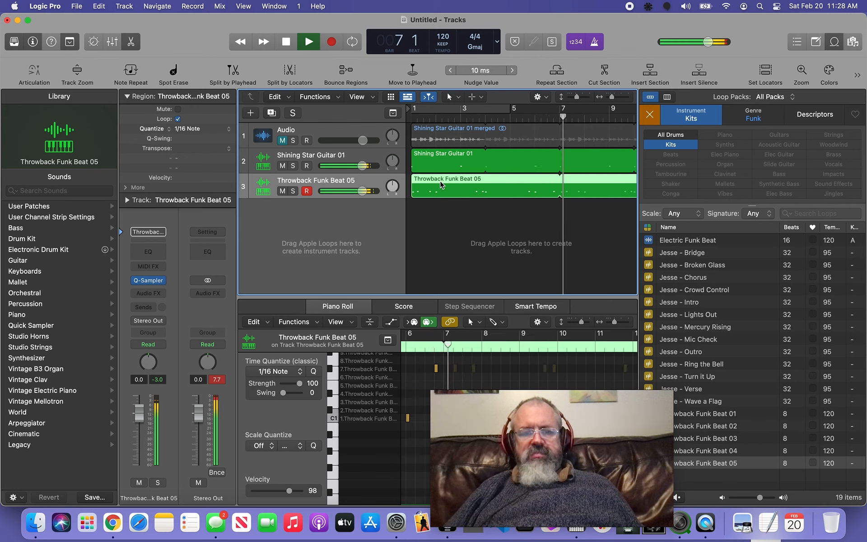
{"action": "key", "text": "space"}
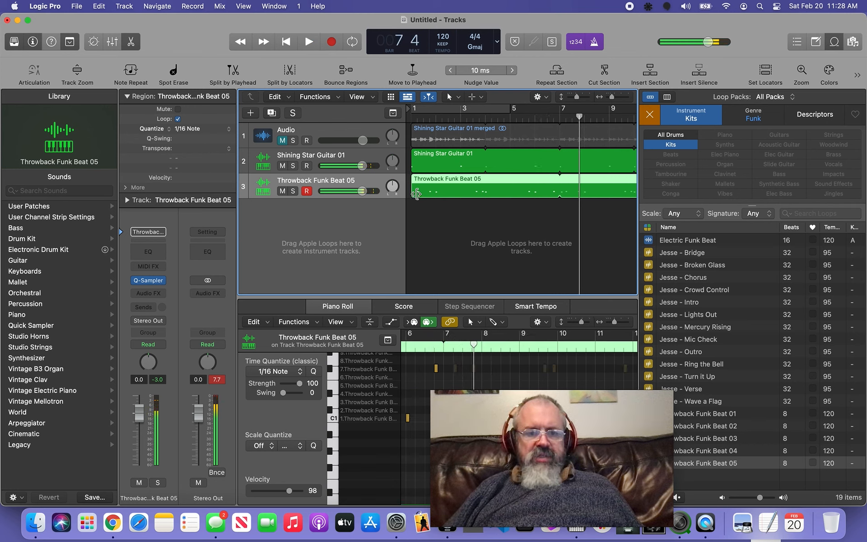
Step: Quantize the drum region's first C1 note to 1/1 Note in the Piano Roll
{"action": "left_click", "coordinate": [423, 194]}
{"action": "double_click", "coordinate": [423, 194]}
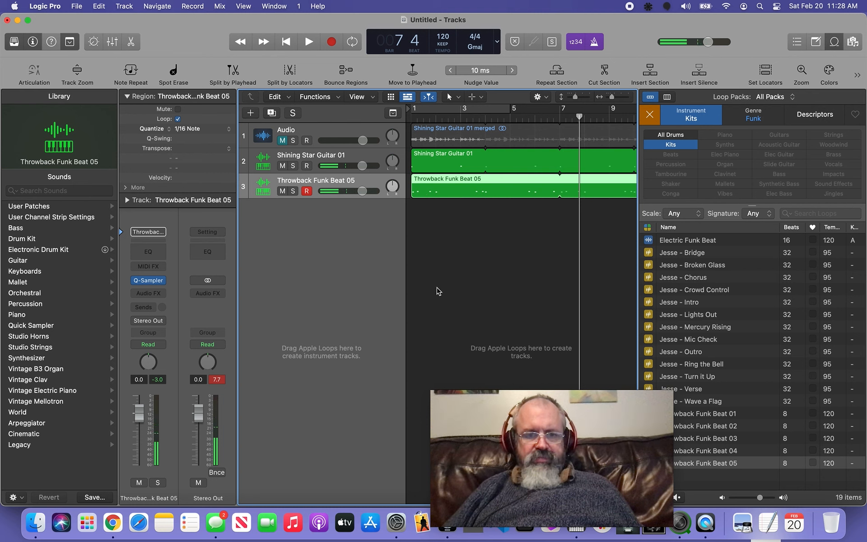
{"action": "double_click", "coordinate": [435, 191]}
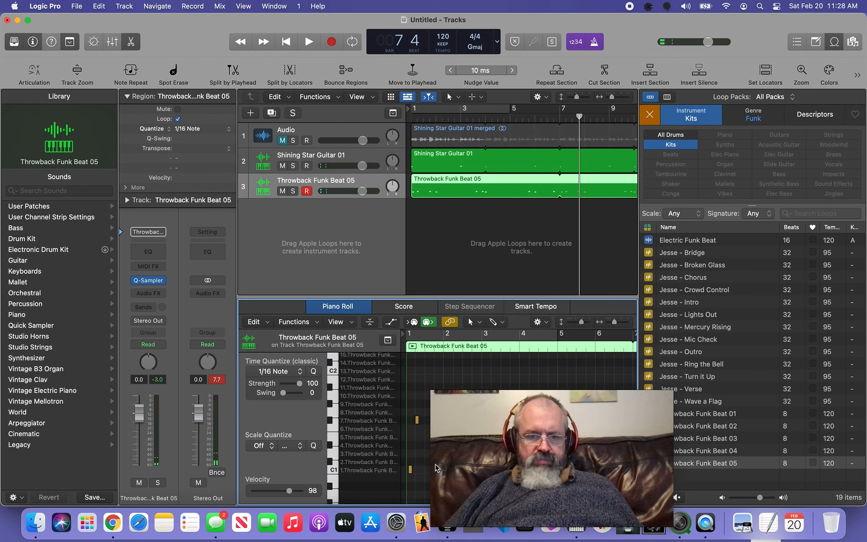
{"action": "left_click", "coordinate": [410, 469]}
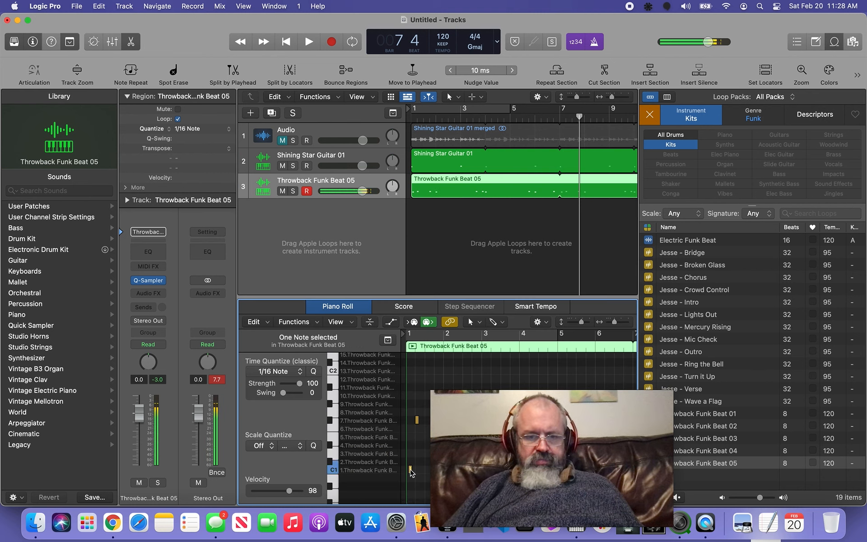
{"action": "left_click", "coordinate": [278, 371]}
{"action": "left_click", "coordinate": [280, 403]}
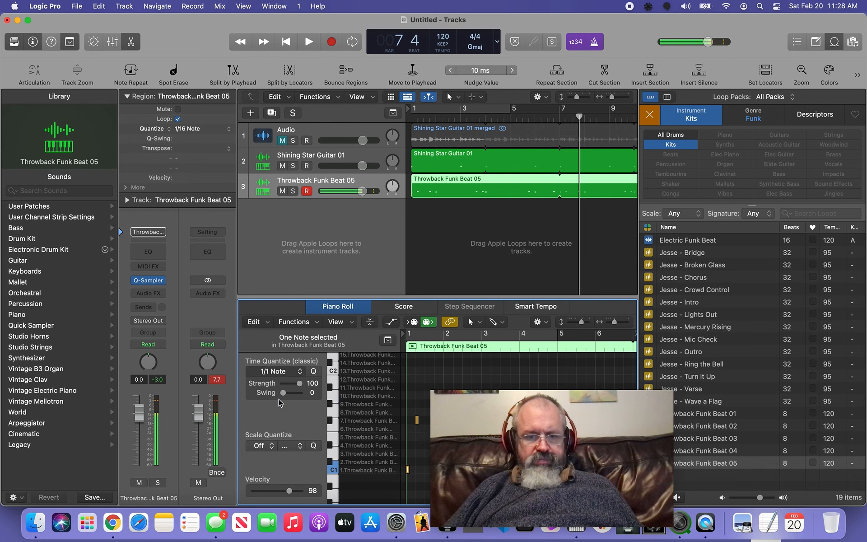
Step: Play the looped guitar and drum parts together past bar 8, stop playback and return to the start
{"action": "key", "text": "space"}
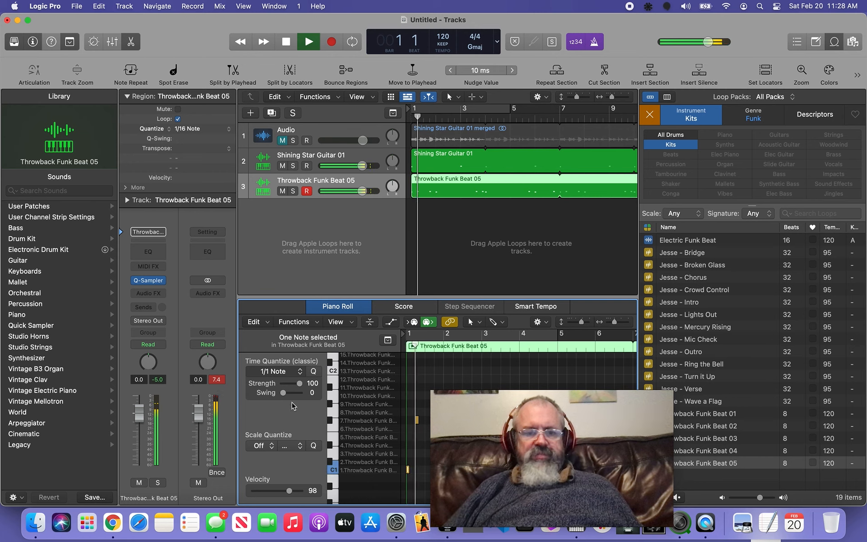
{"action": "left_click_drag", "start_coordinate": [492, 420], "coordinate": [608, 326]}
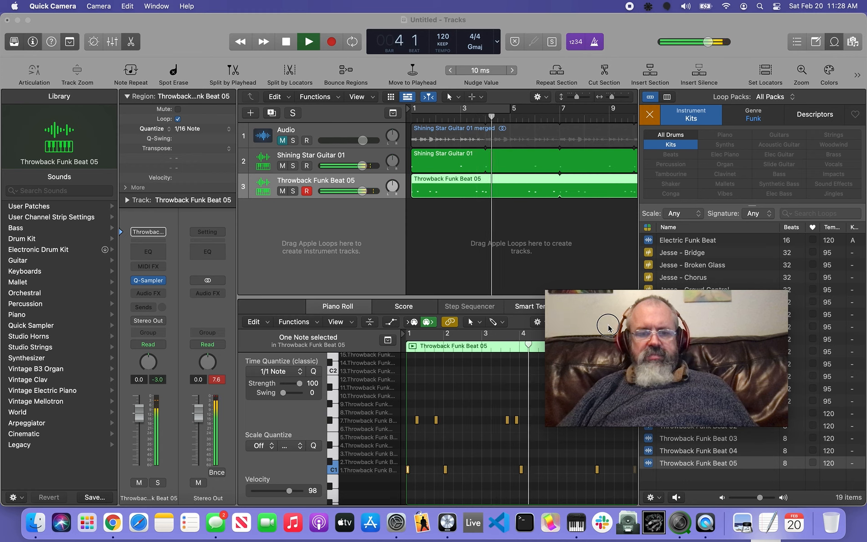
{"action": "left_click_drag", "start_coordinate": [608, 326], "coordinate": [641, 271]}
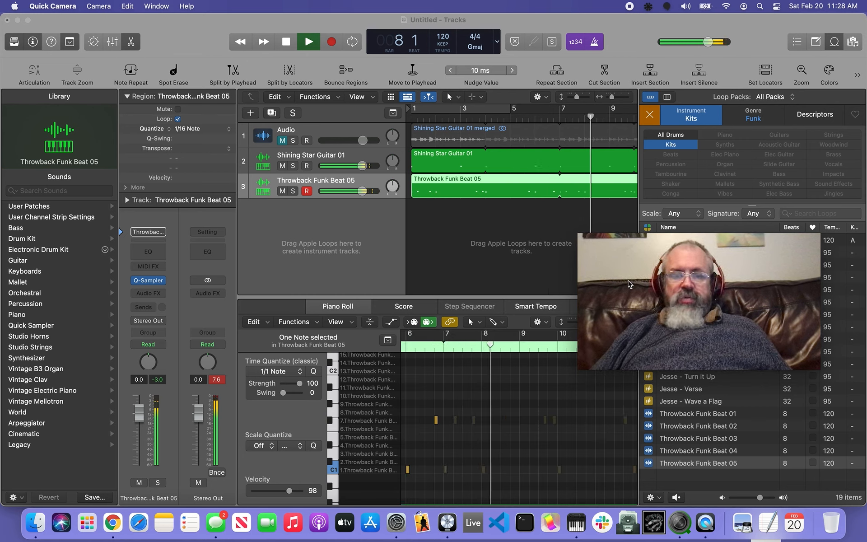
{"action": "left_click_drag", "start_coordinate": [628, 283], "coordinate": [575, 371]}
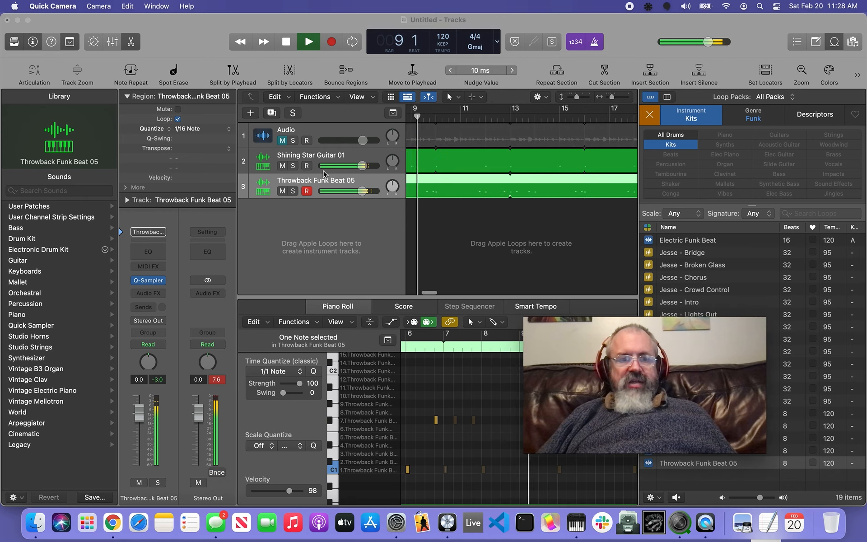
{"action": "left_click", "coordinate": [285, 43]}
{"action": "left_click", "coordinate": [286, 42]}
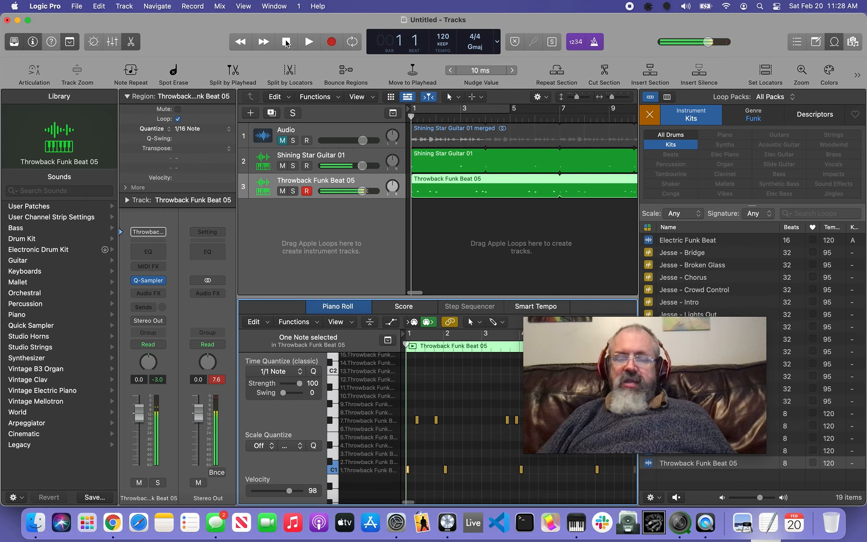